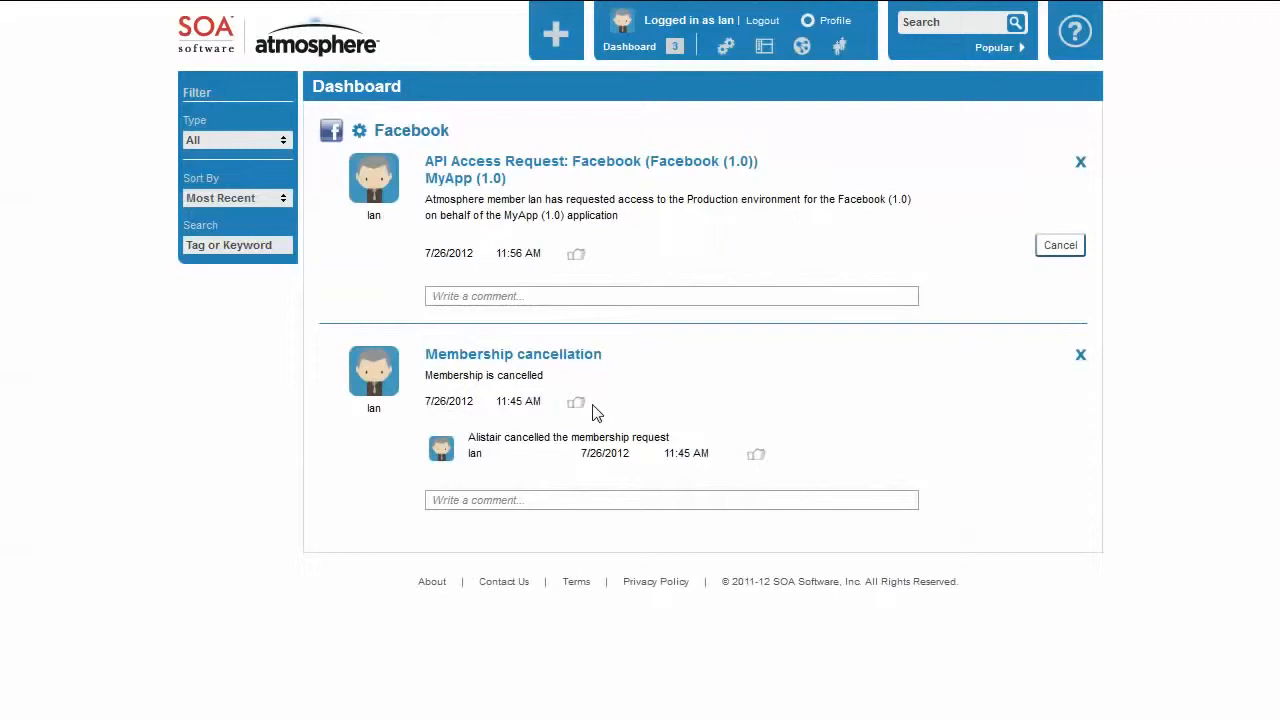
Start adding a new API named MyAPI with version ID 1.0.
left_click(727, 50)
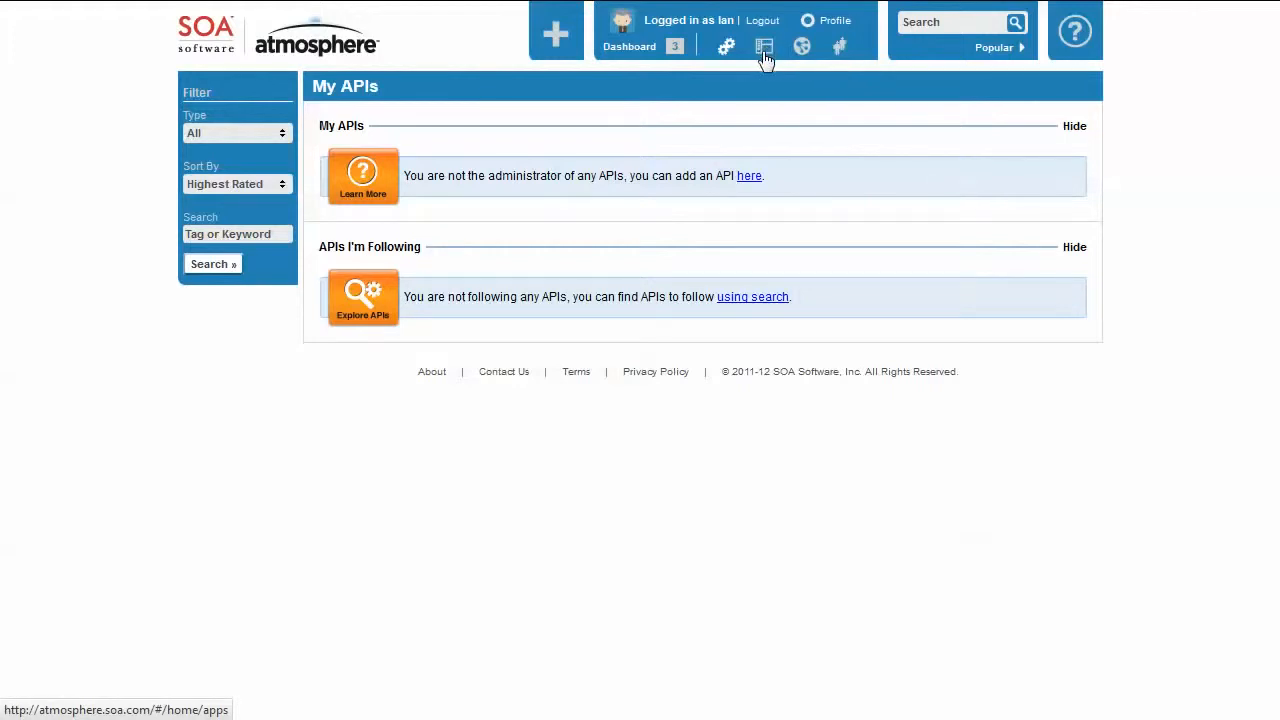
mouse_move(566, 42)
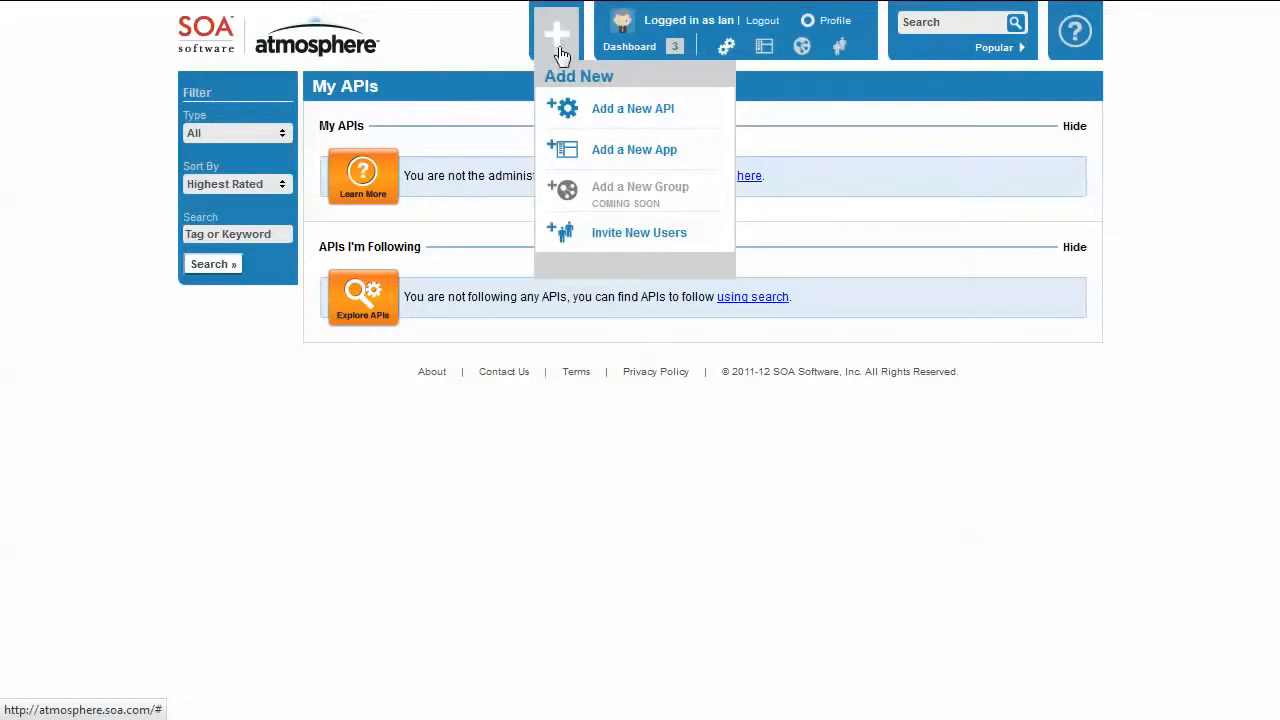
left_click(638, 110)
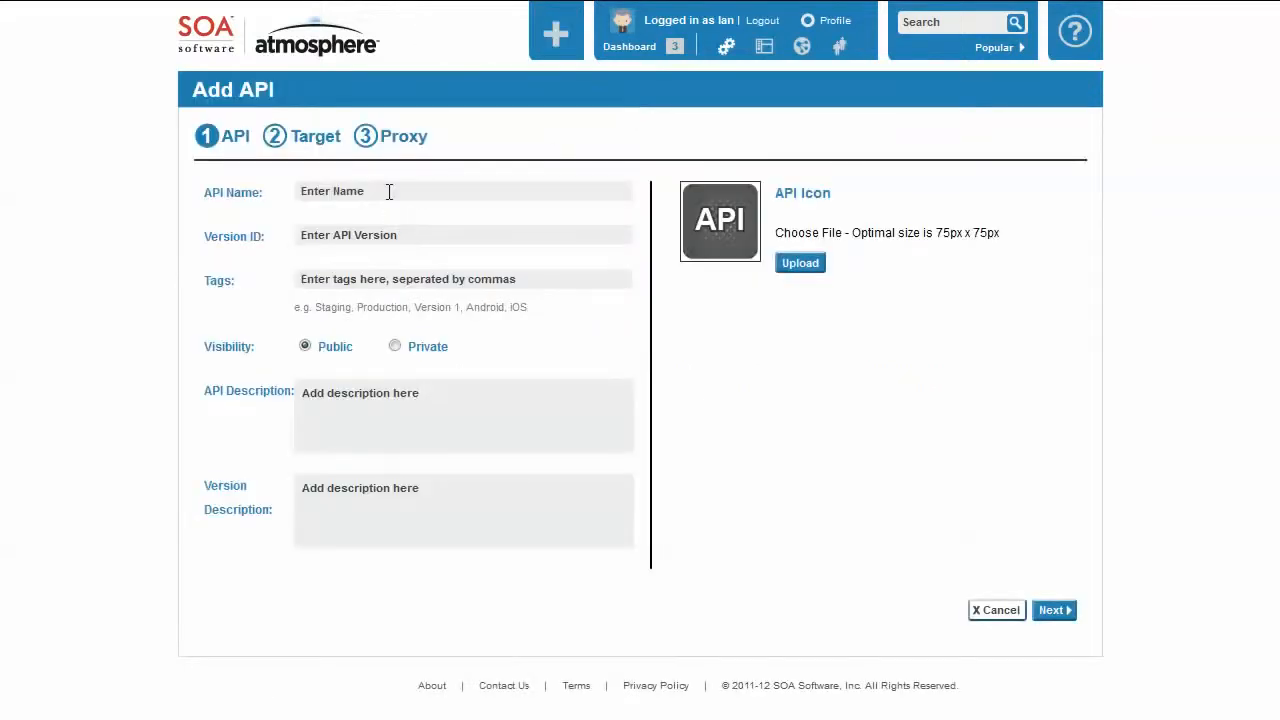
left_click(397, 190)
key("Tab")
type("1")
key("Tab")
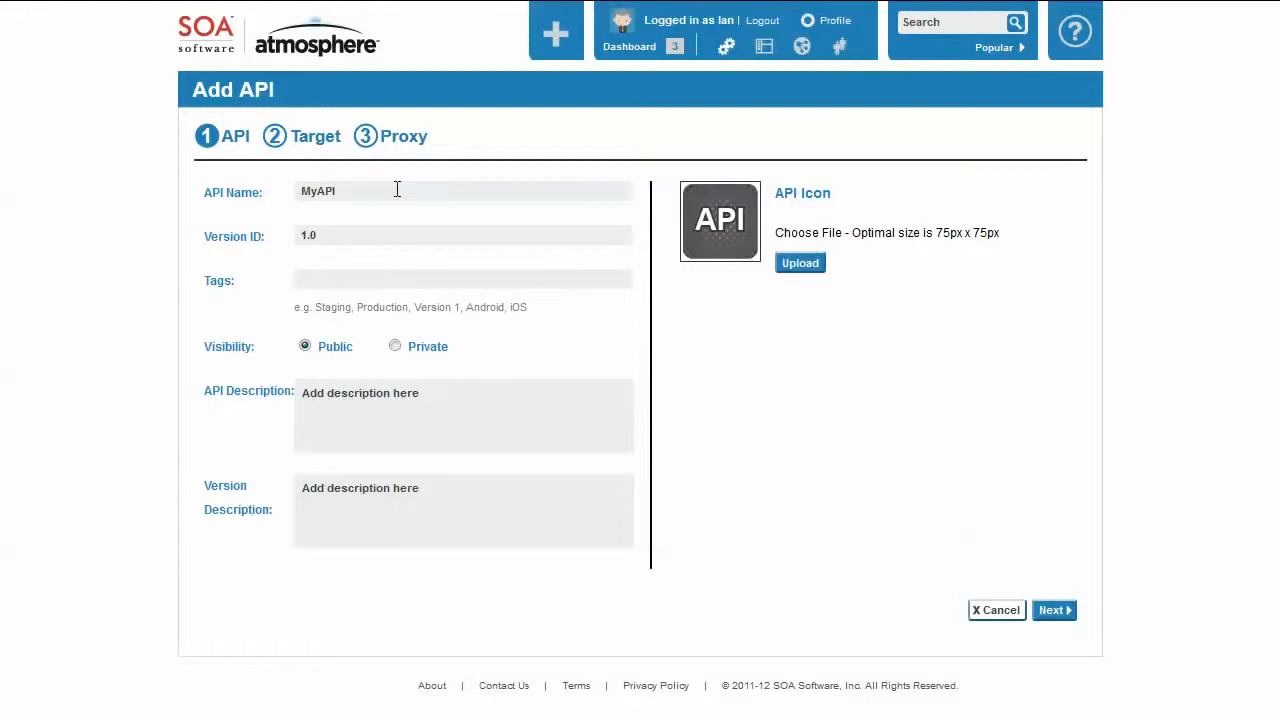
Tag the new API with "api, cool, rocking".
type("api, cooo, rocking")
left_click_drag(337, 278, 355, 273)
type("ol")
key("BackSpace")
type(",")
Enter the API description "This is the MyAPI facility, it does cool, rocking things.".
left_click(411, 391)
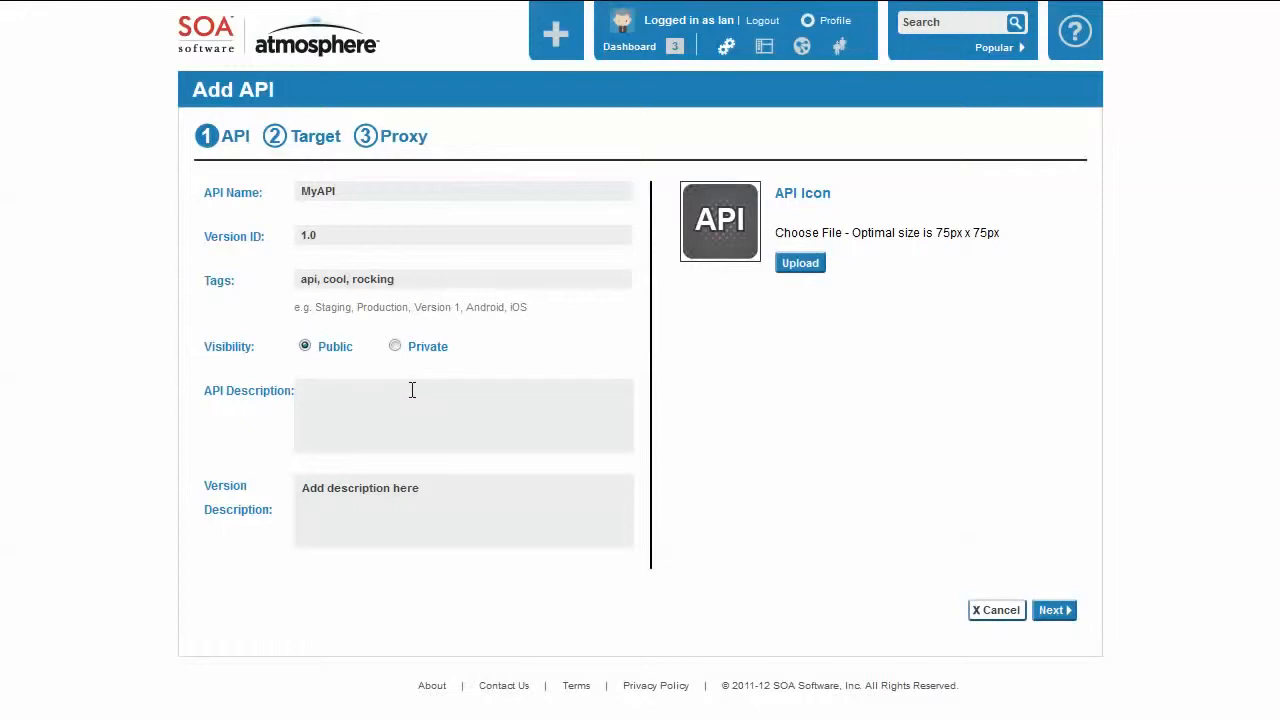
type("This is the MyAPI facility, it does cool")
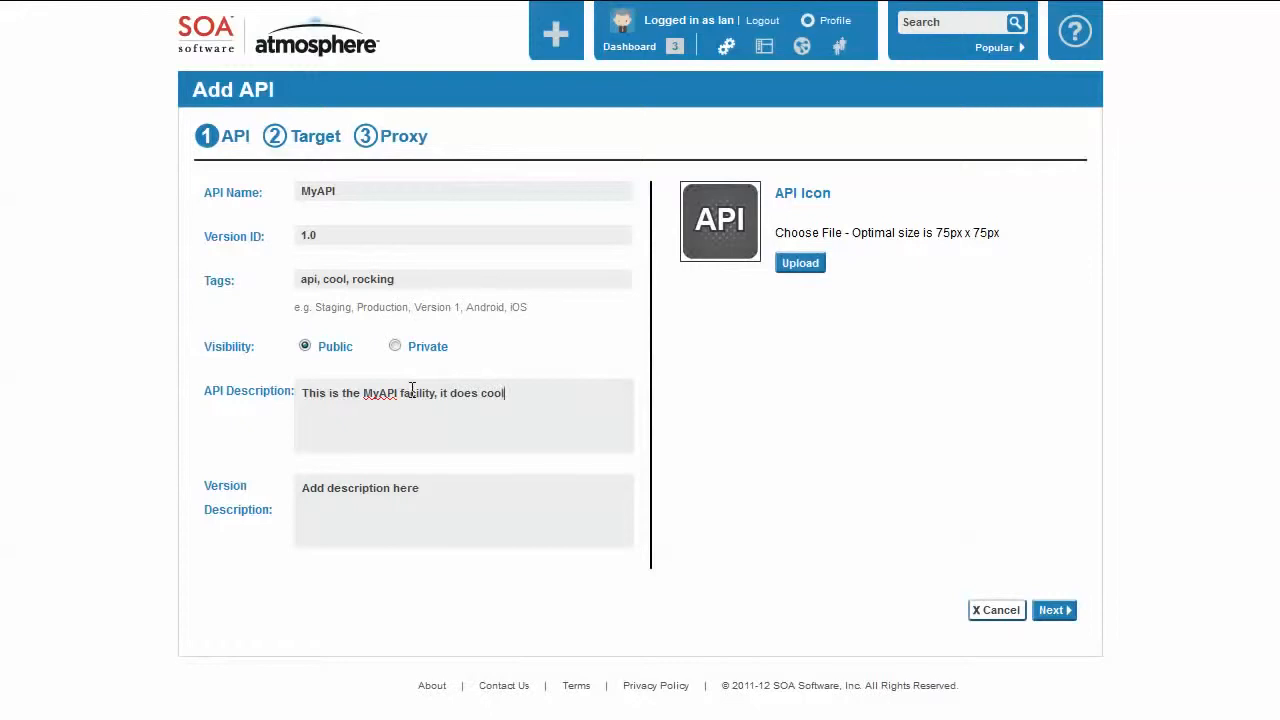
type(", rocking things.")
Enter "Version 1 - may have issues" as the version description.
left_click(355, 508)
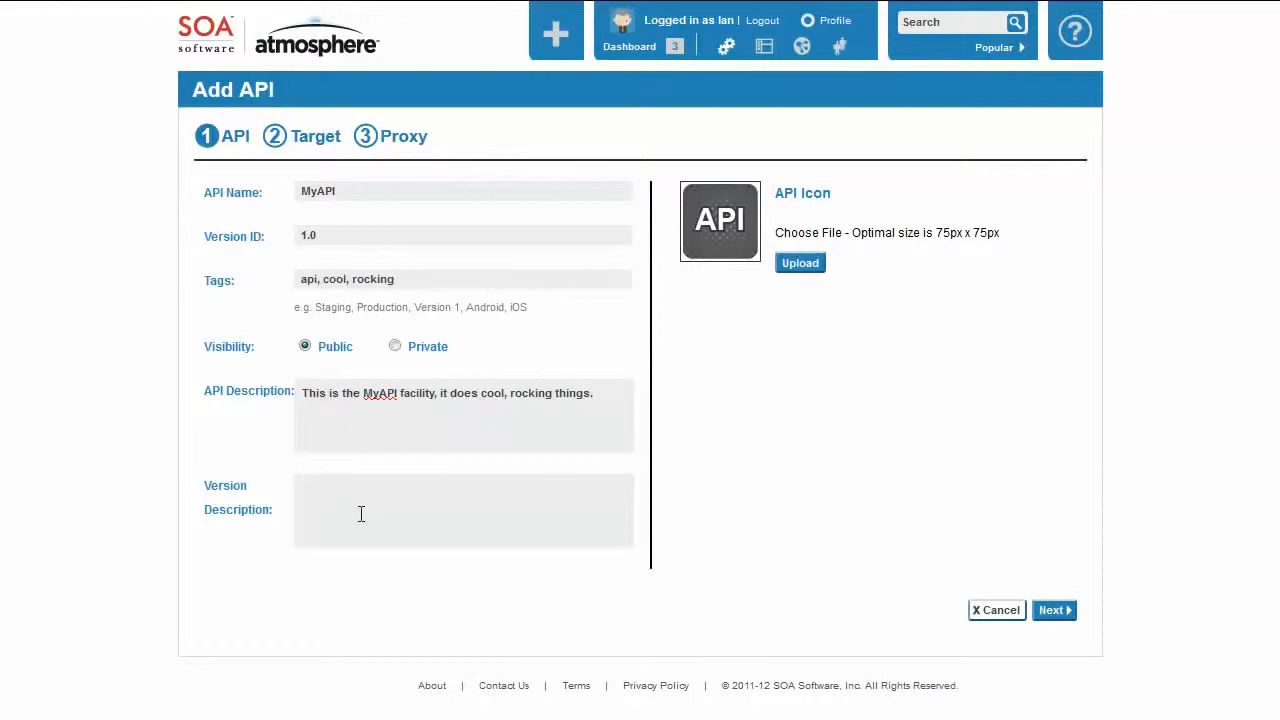
type("Version 1 - may have issues")
Upload 75x75__ResourceMgr.png from the Pictures library as the API icon and save it uncropped.
left_click(812, 266)
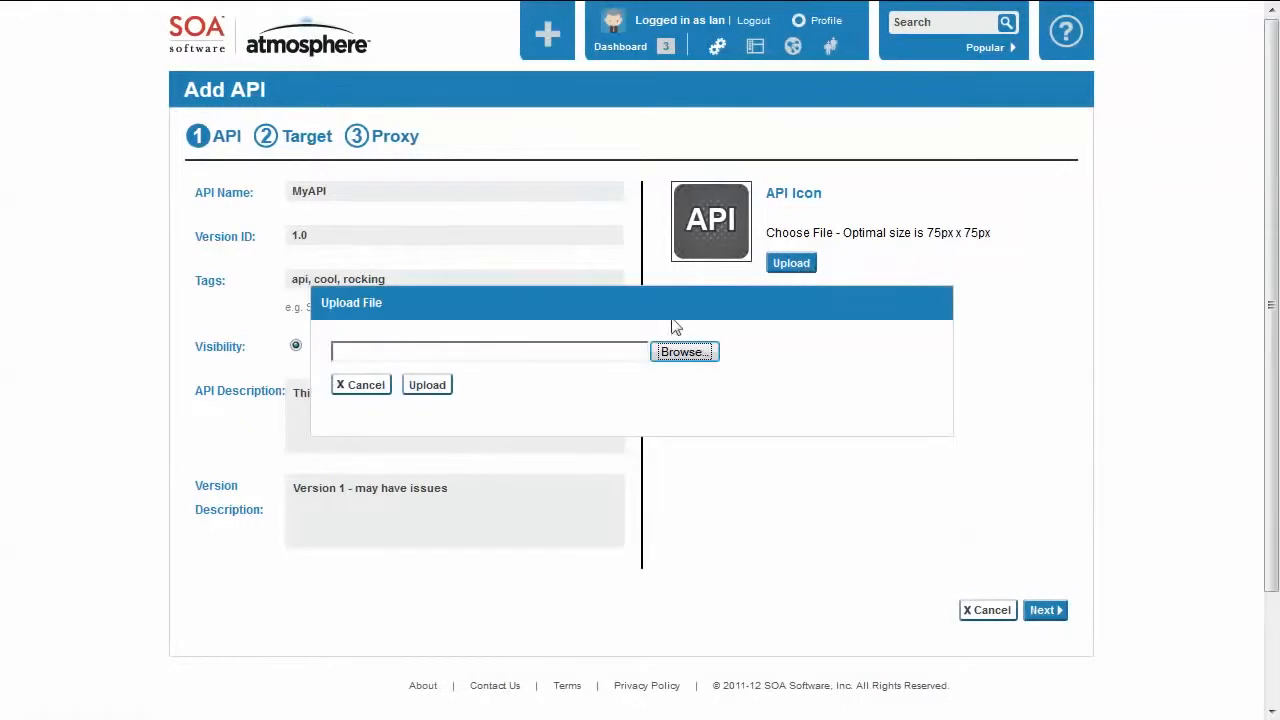
left_click(686, 352)
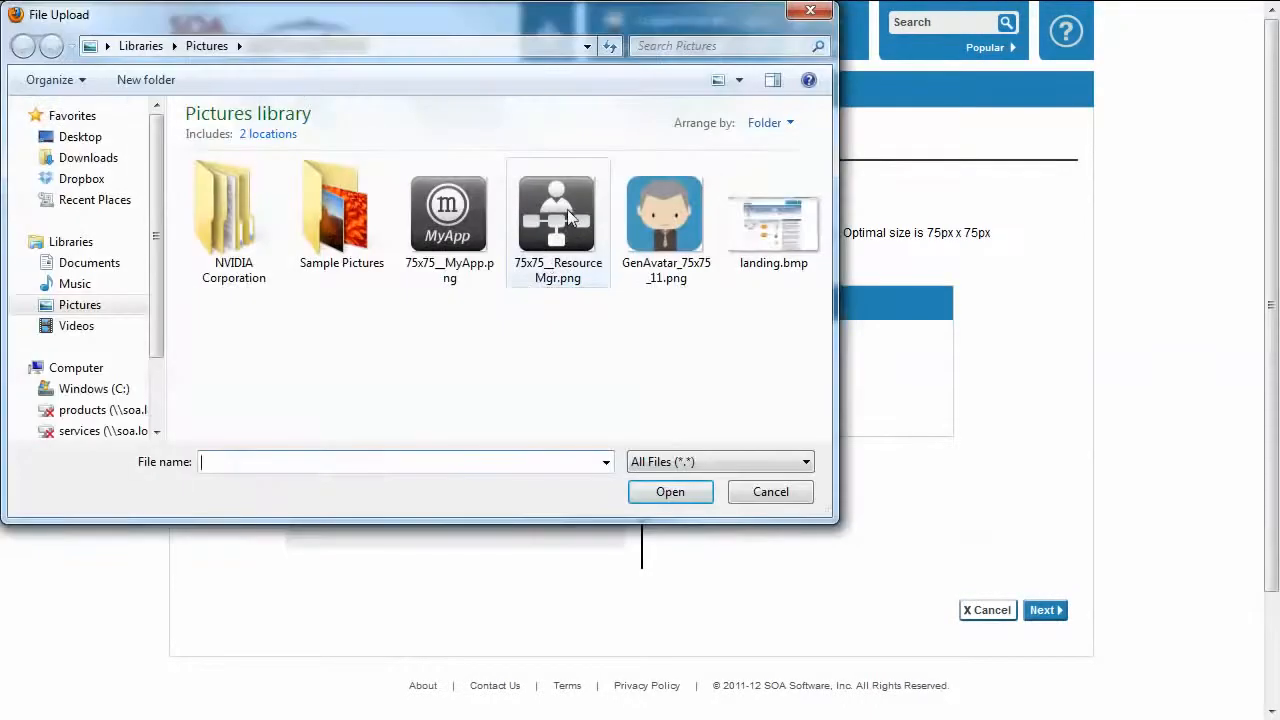
double_click(567, 209)
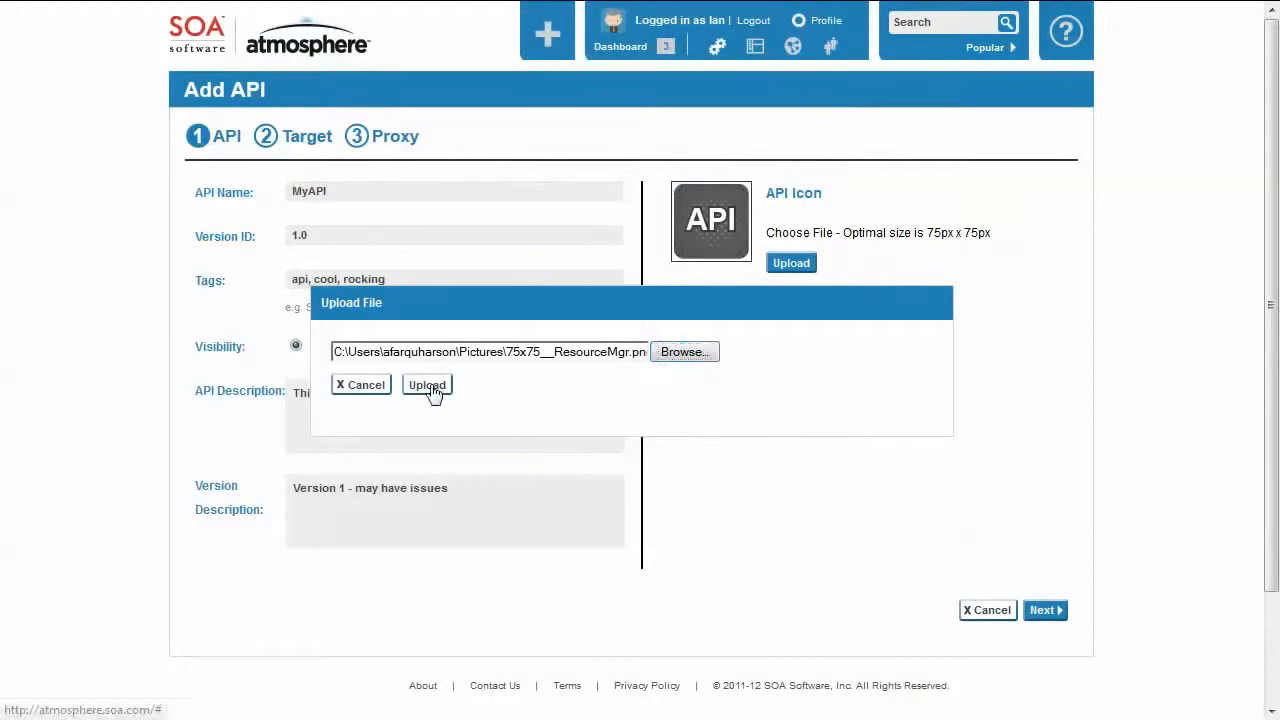
left_click(428, 386)
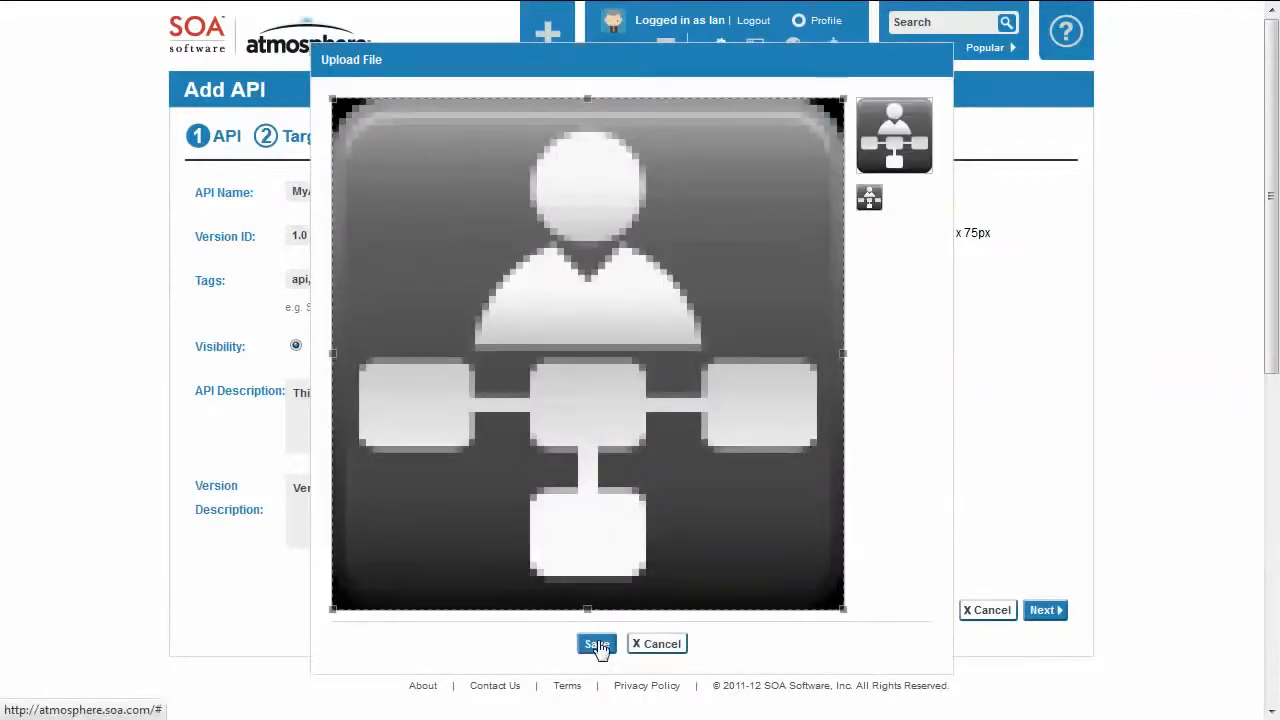
left_click(598, 644)
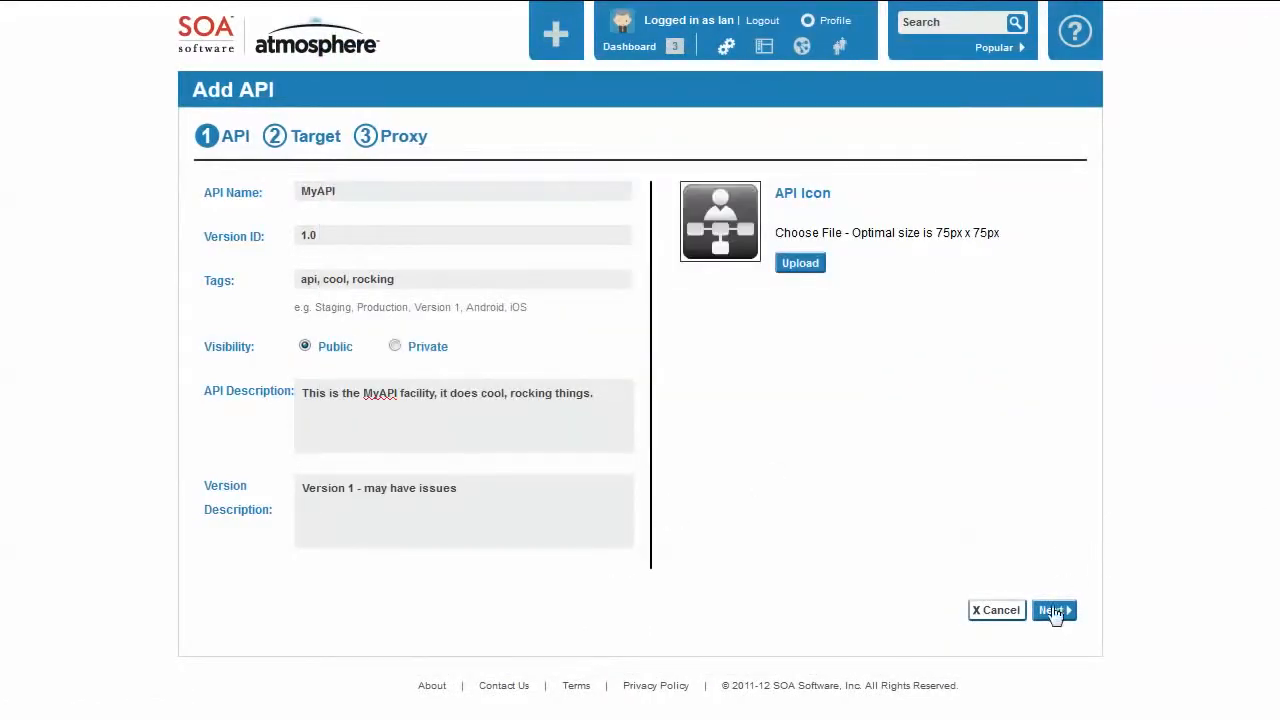
left_click(1055, 610)
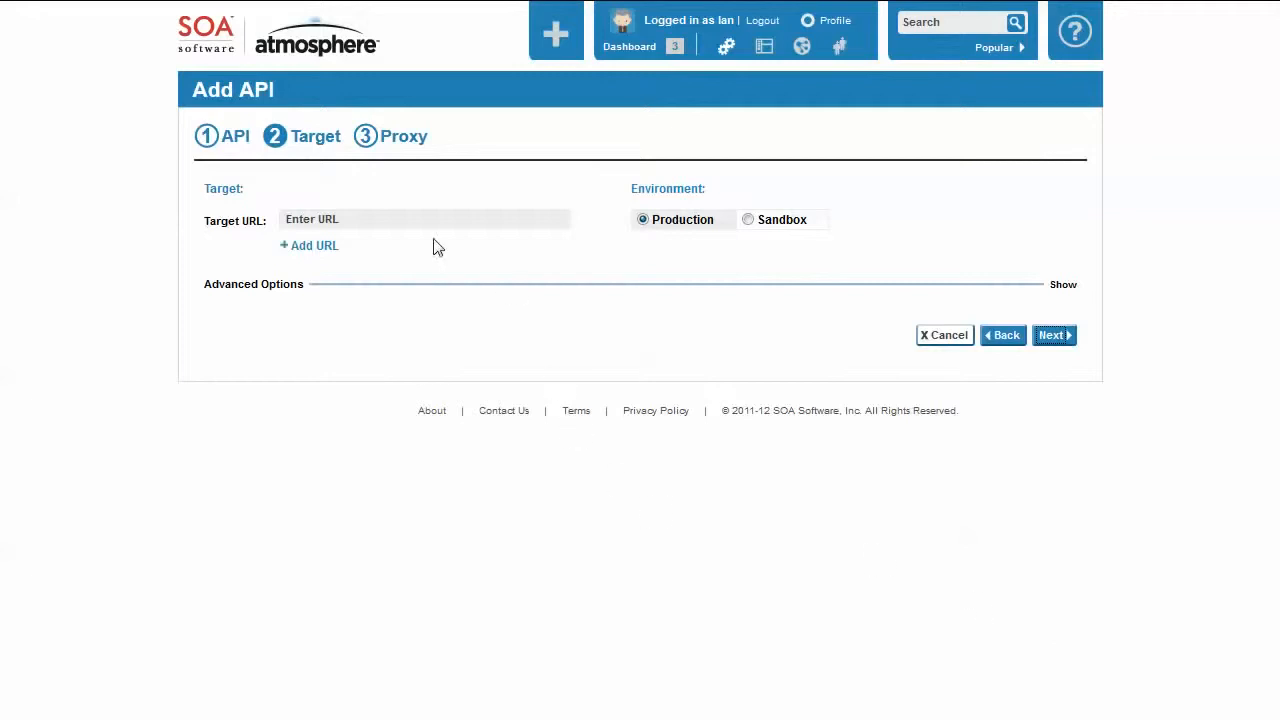
left_click(394, 221)
type("http://myservice.myco.com/service")
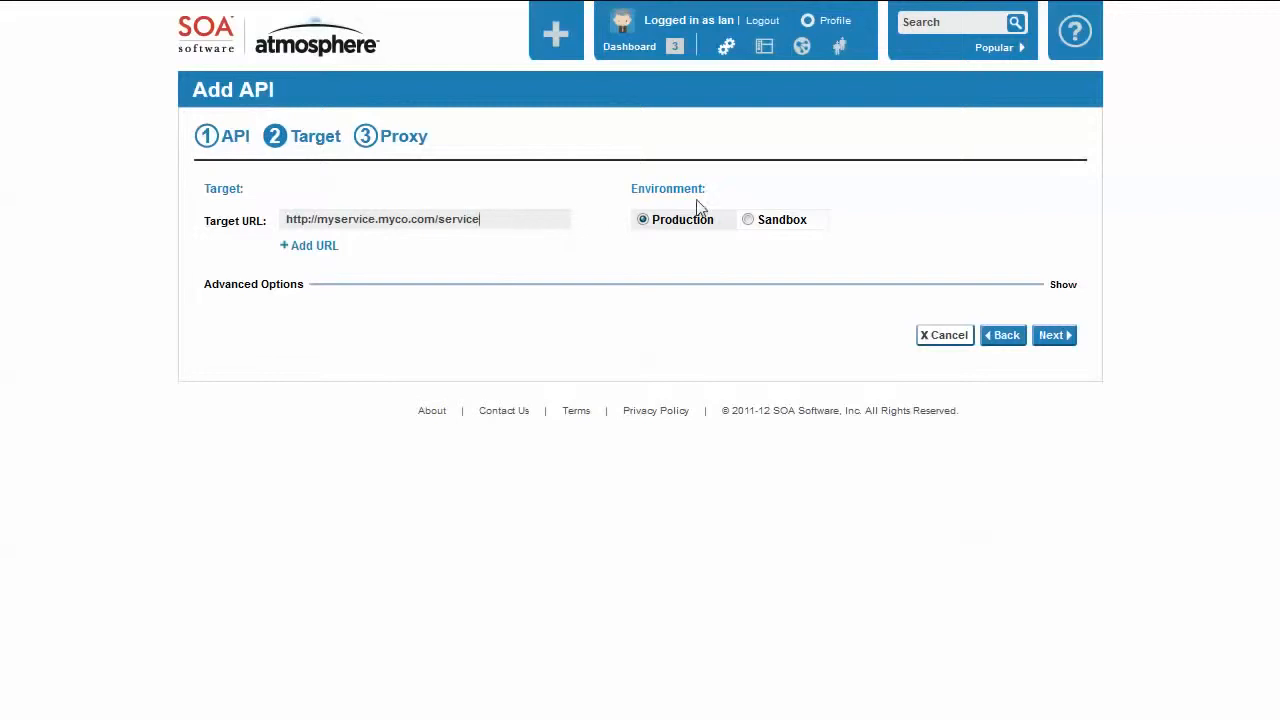
left_click(317, 249)
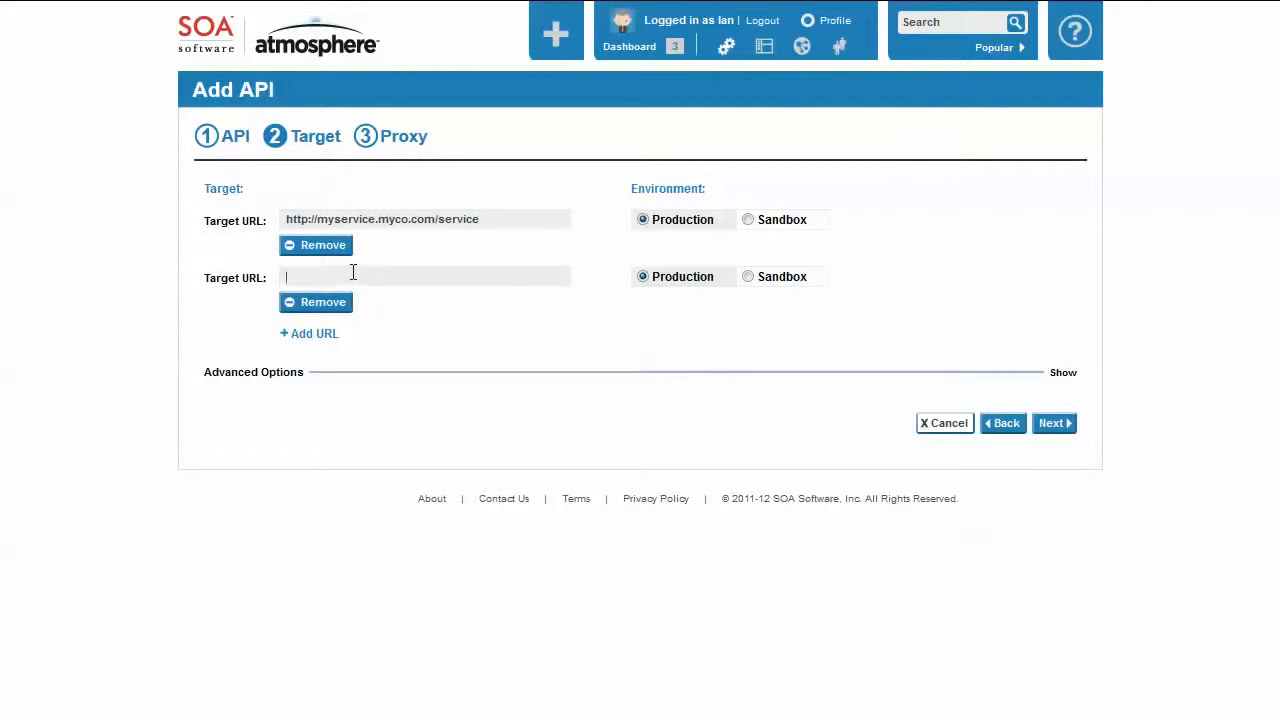
type("http://myservice.myco.com/service")
left_click(748, 278)
left_click(530, 278)
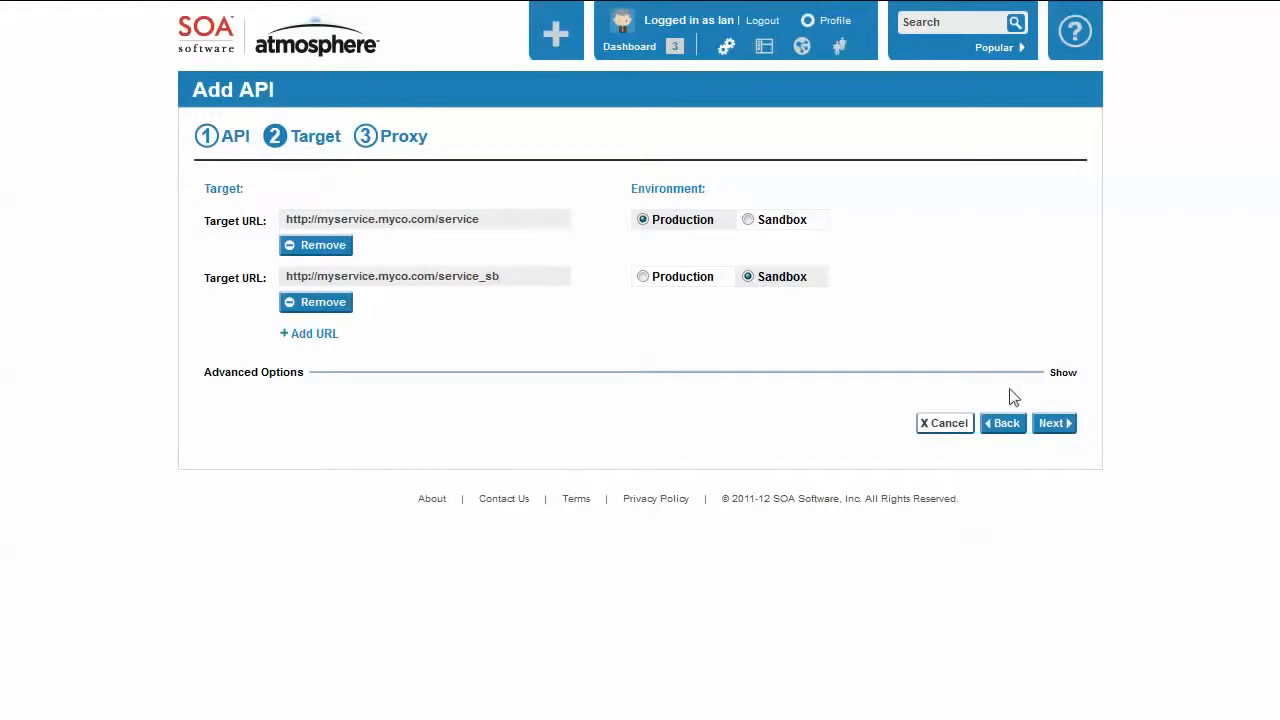
Show the target's advanced options and set the REST default profile to XML in and out.
left_click(1066, 373)
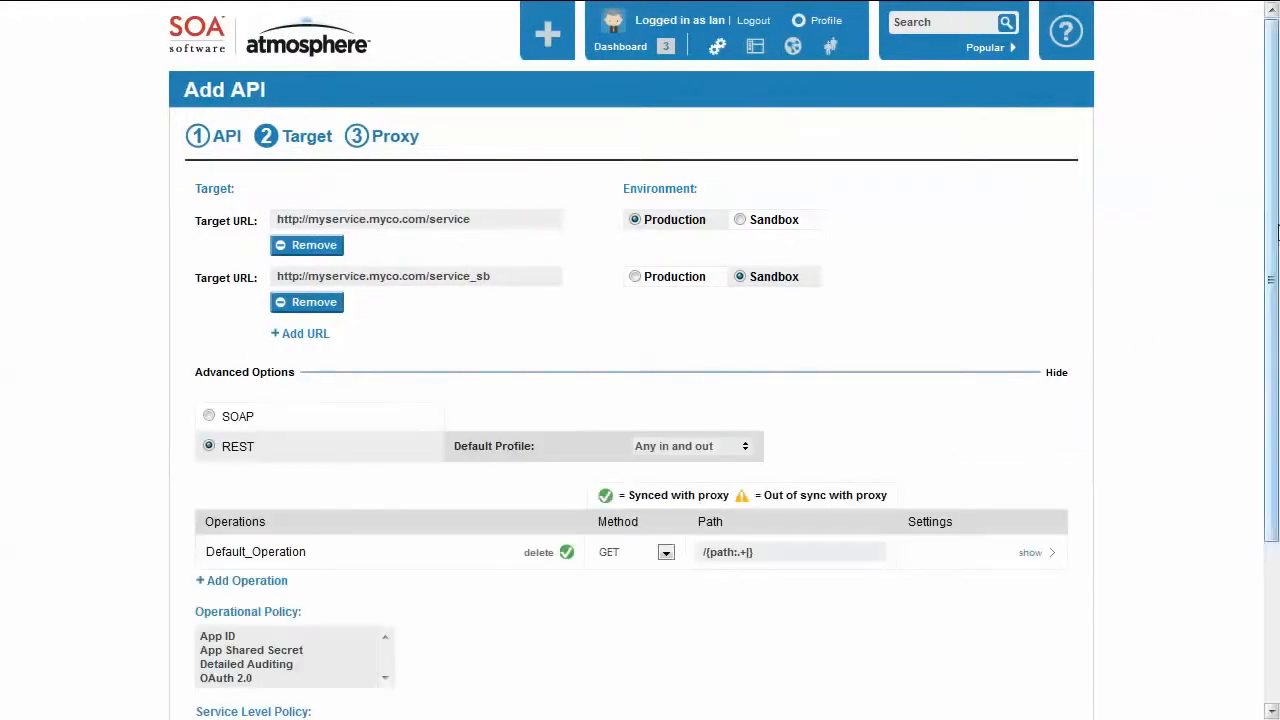
scroll(1273, 293, "down", 1)
scroll(1273, 293, "down", 1)
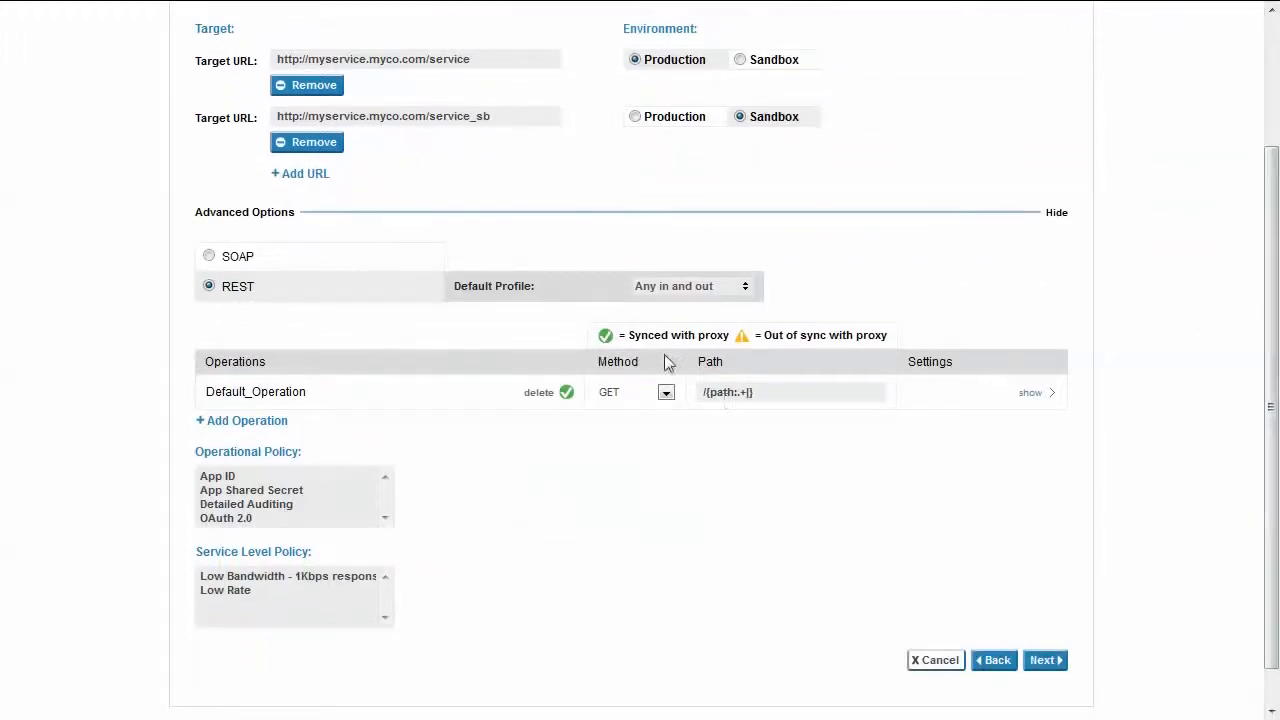
left_click(746, 290)
left_click(750, 290)
left_click(743, 292)
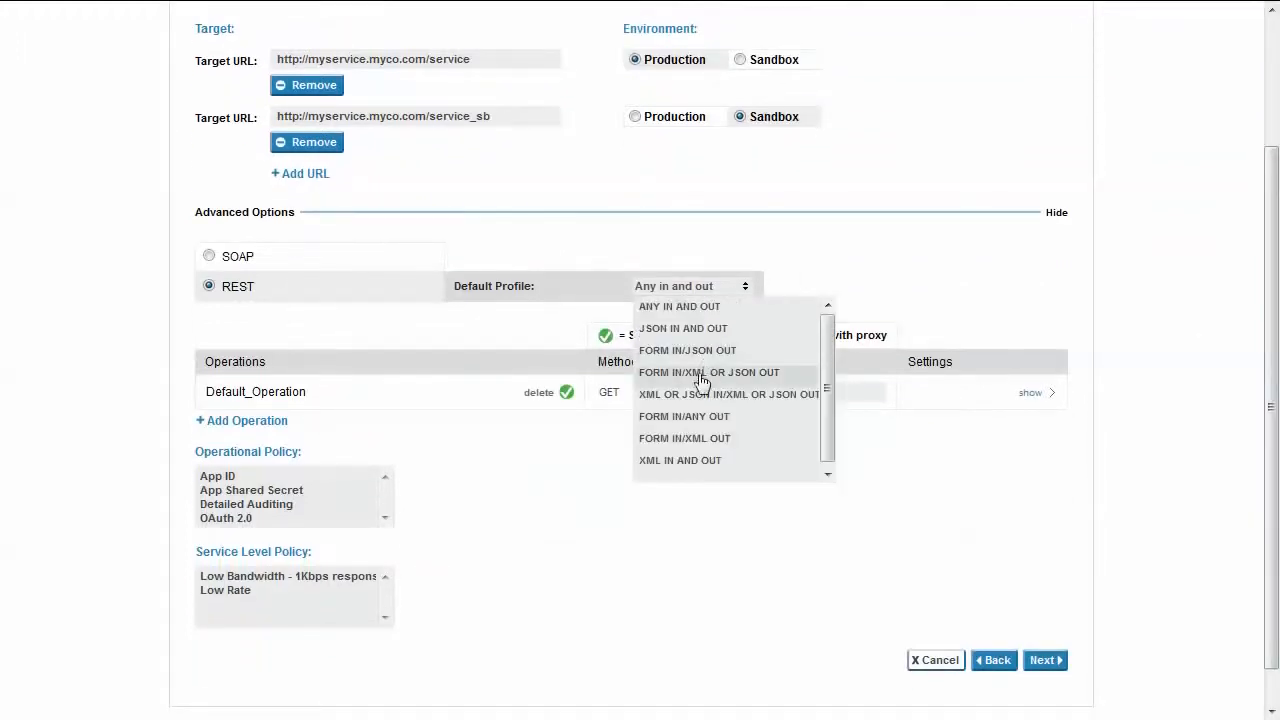
left_click(690, 462)
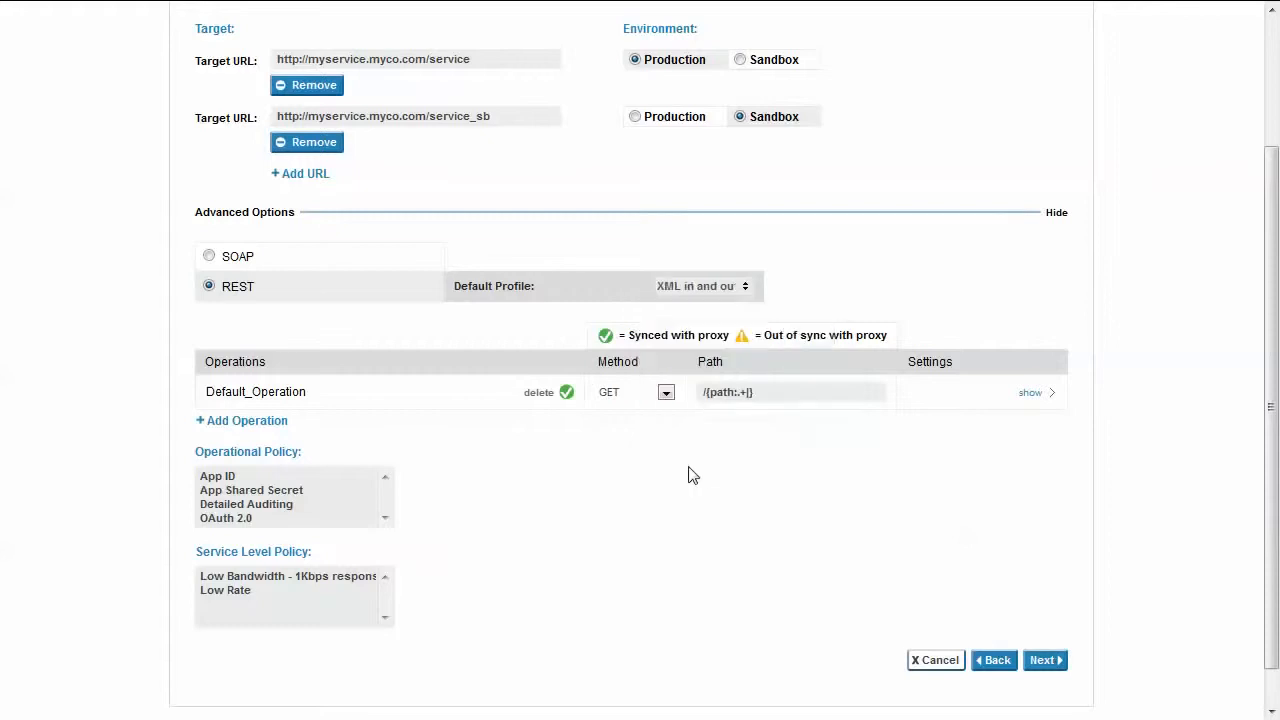
Rename the default operation to List, set its path to "/" and sync it to the proxy.
left_click(284, 396)
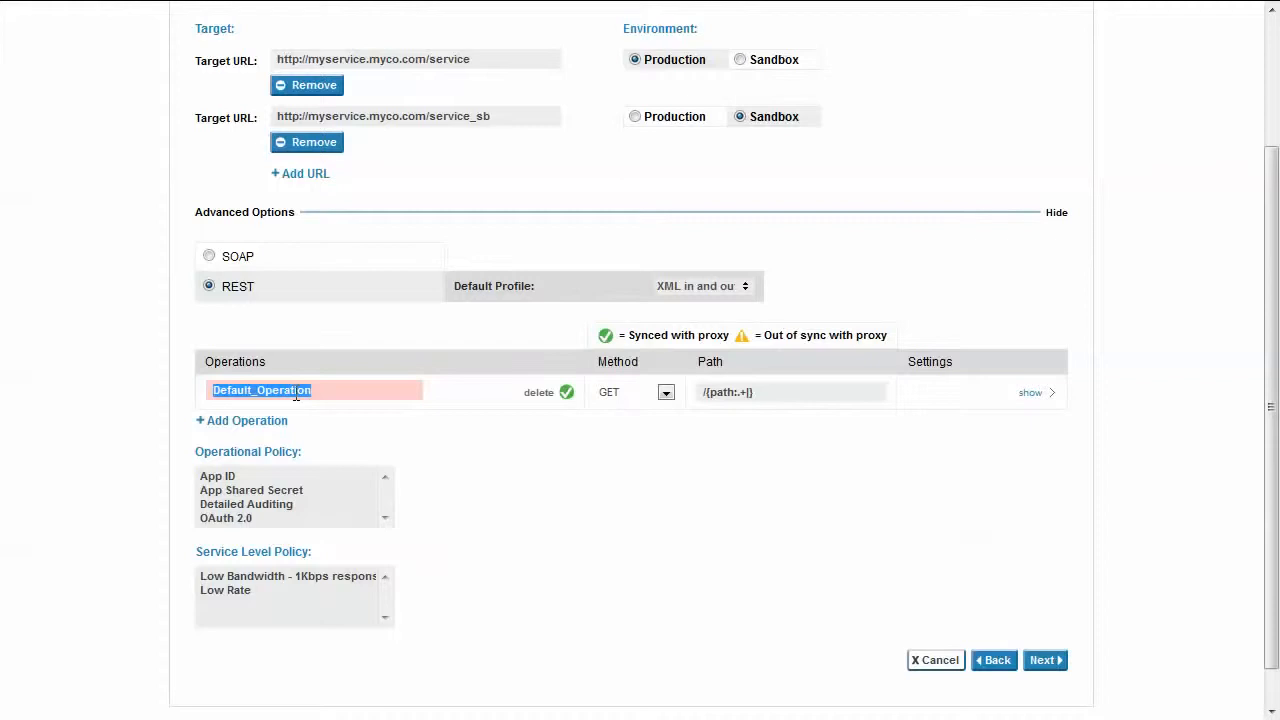
type("List")
left_click(768, 395)
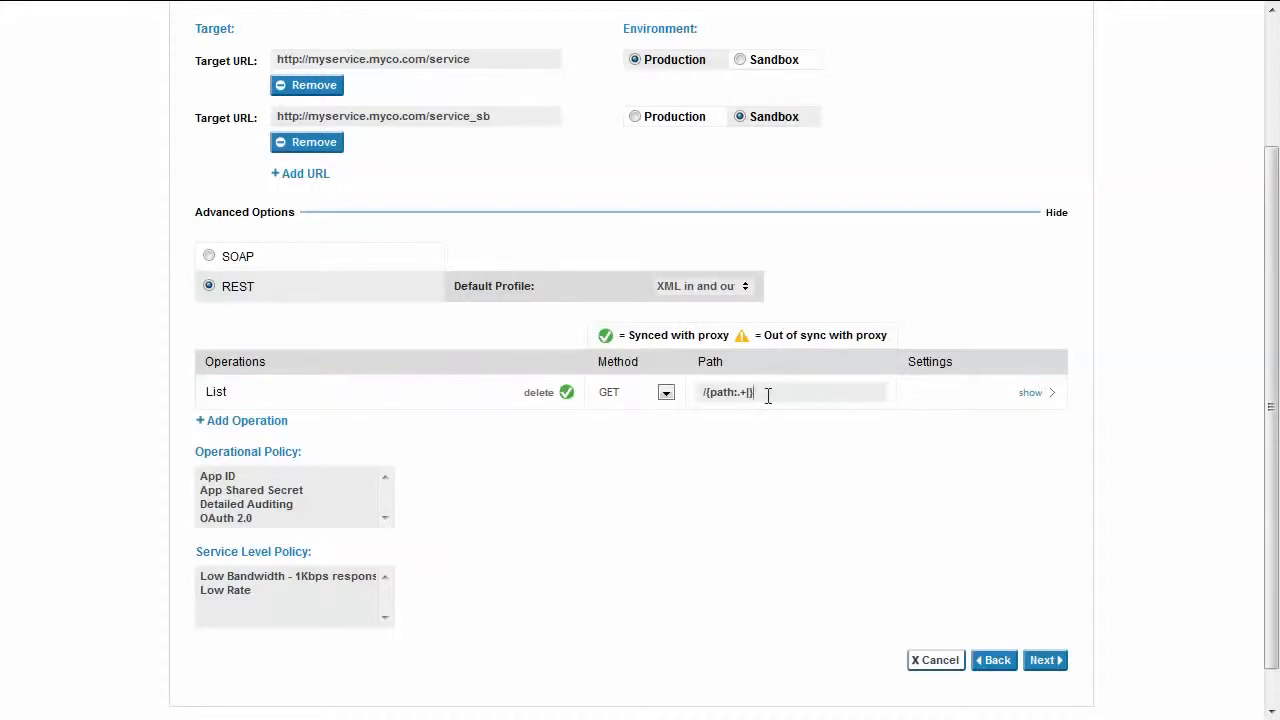
left_click_drag(768, 395, 697, 408)
type("/")
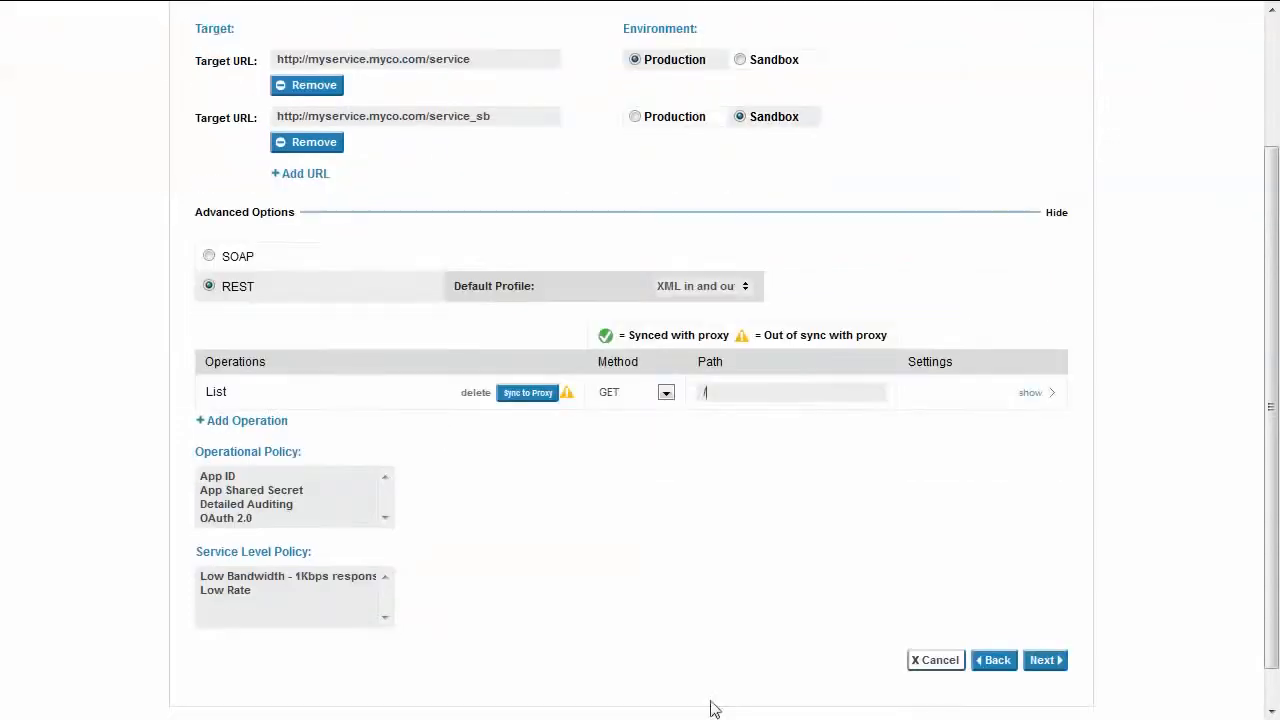
left_click(530, 396)
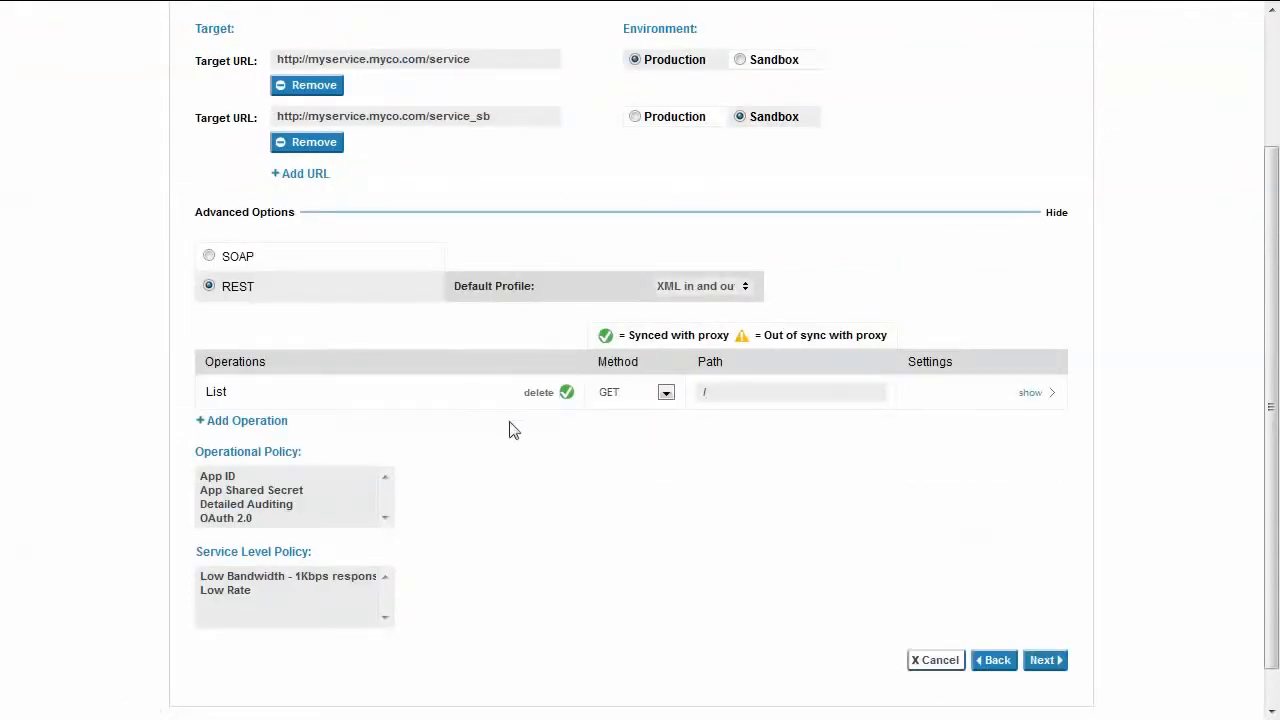
Add a GET operation named Read with the path /{id} and sync it to the proxy.
left_click(246, 421)
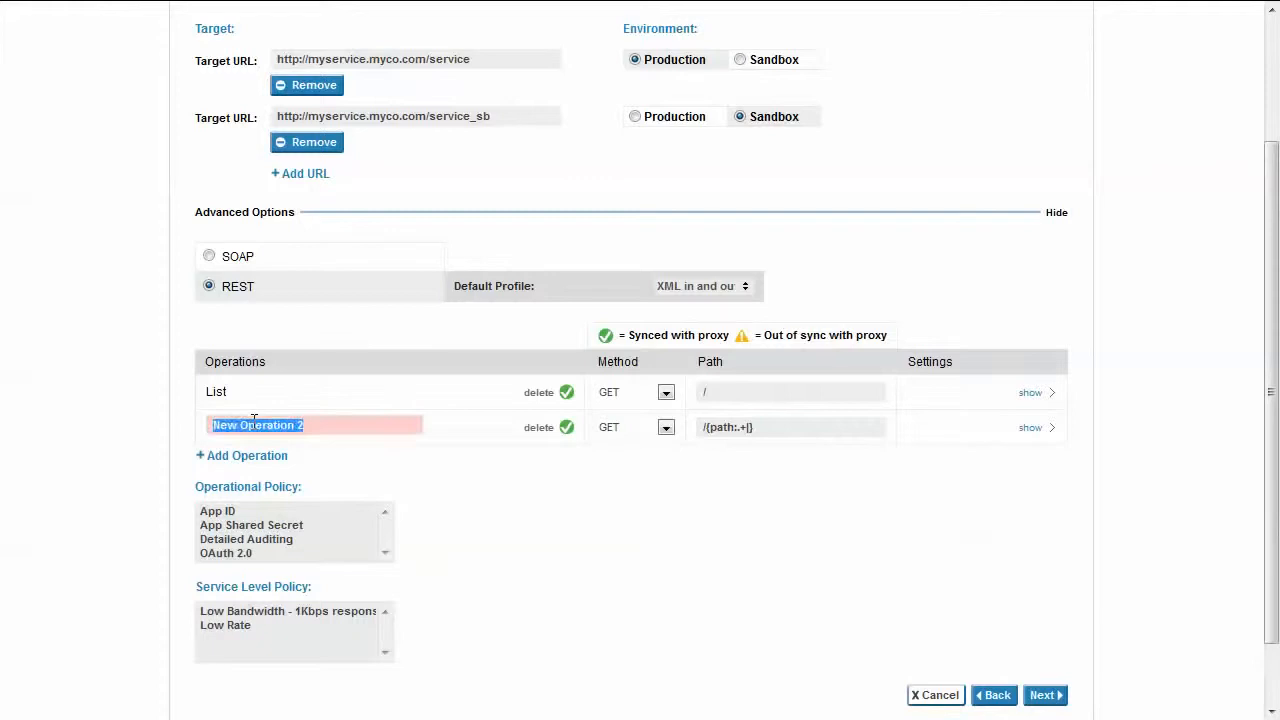
type("Read")
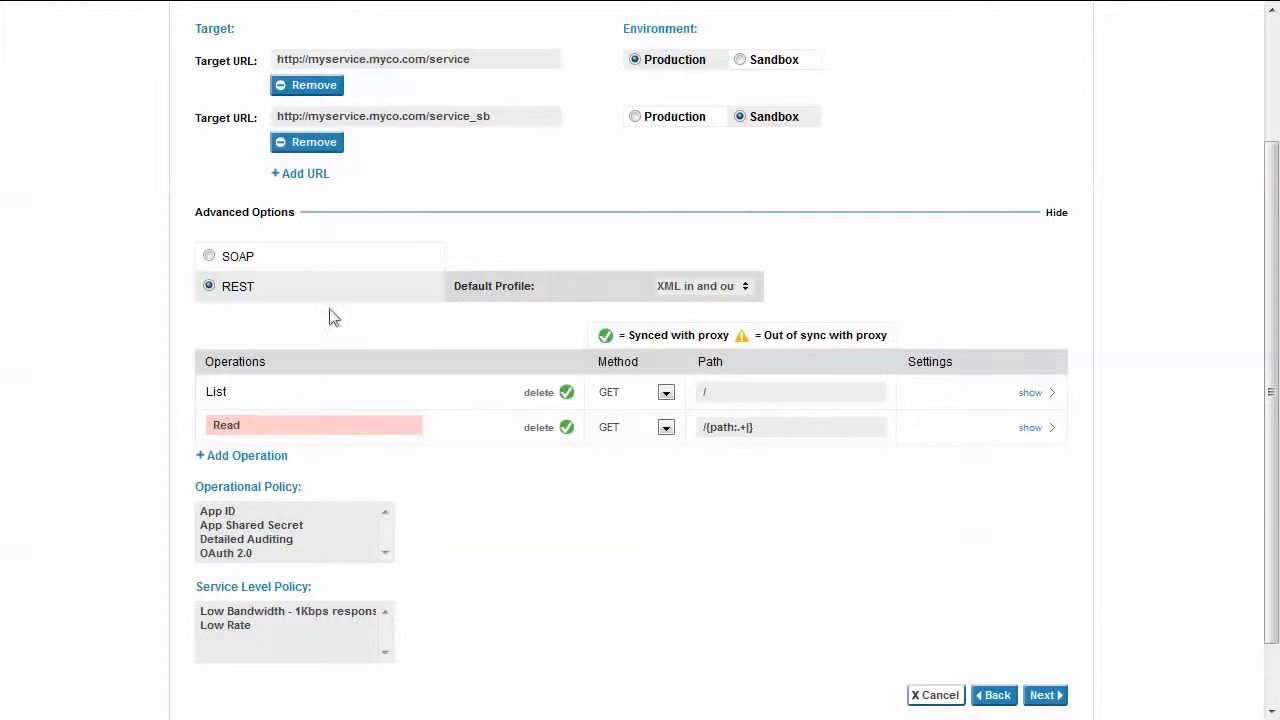
left_click_drag(771, 436, 713, 448)
type("{id}")
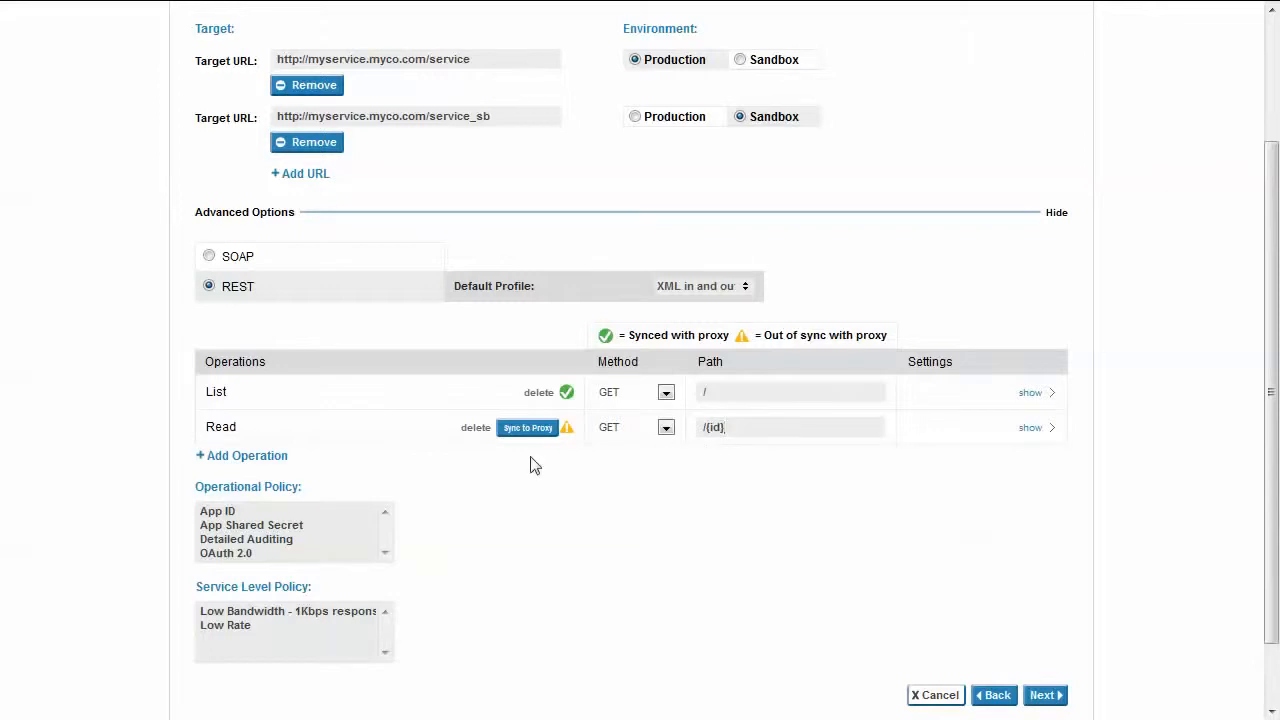
left_click(528, 427)
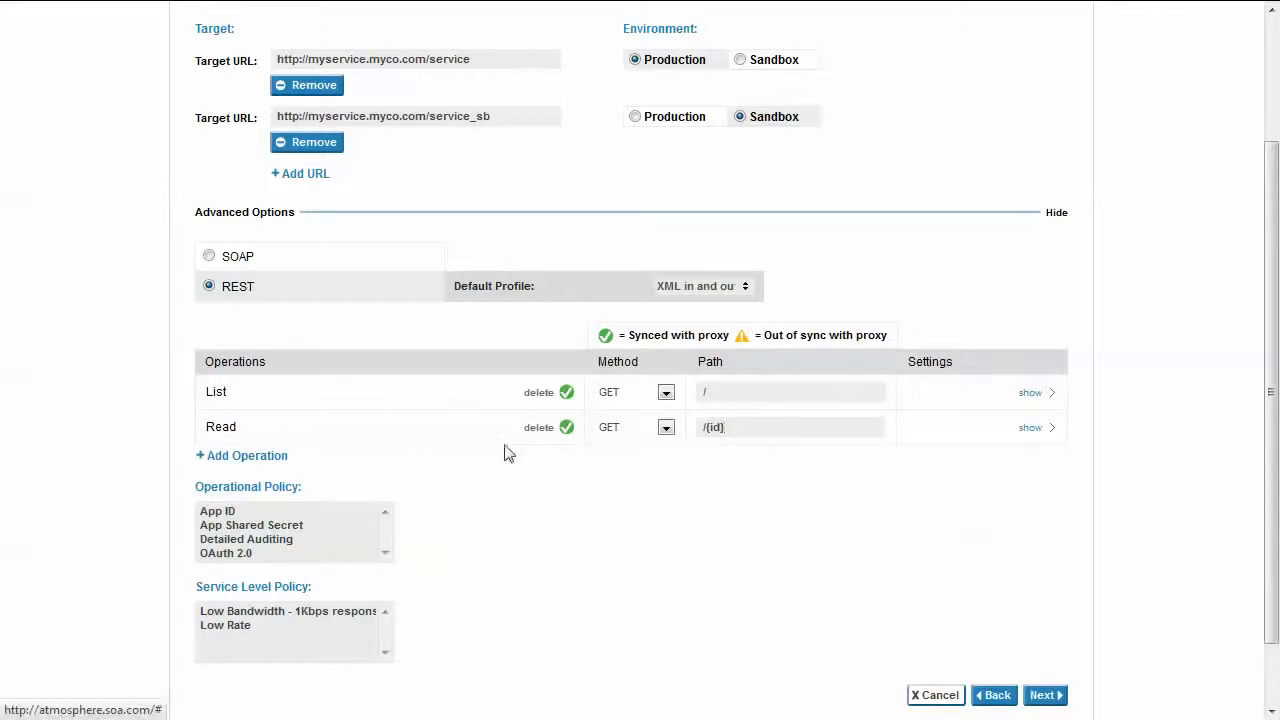
Add an operation named Add with the POST method and the path "/", and sync it to the proxy.
left_click(272, 457)
double_click(276, 462)
type("Add")
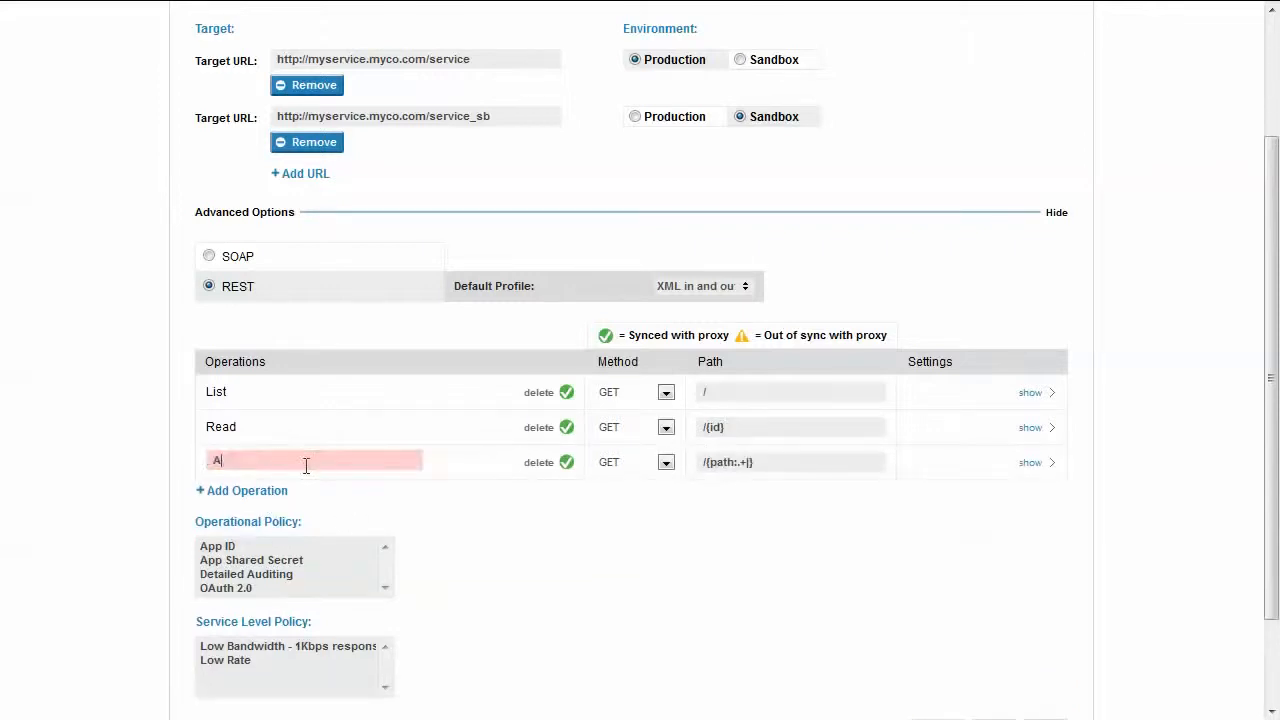
left_click(665, 463)
left_click(640, 492)
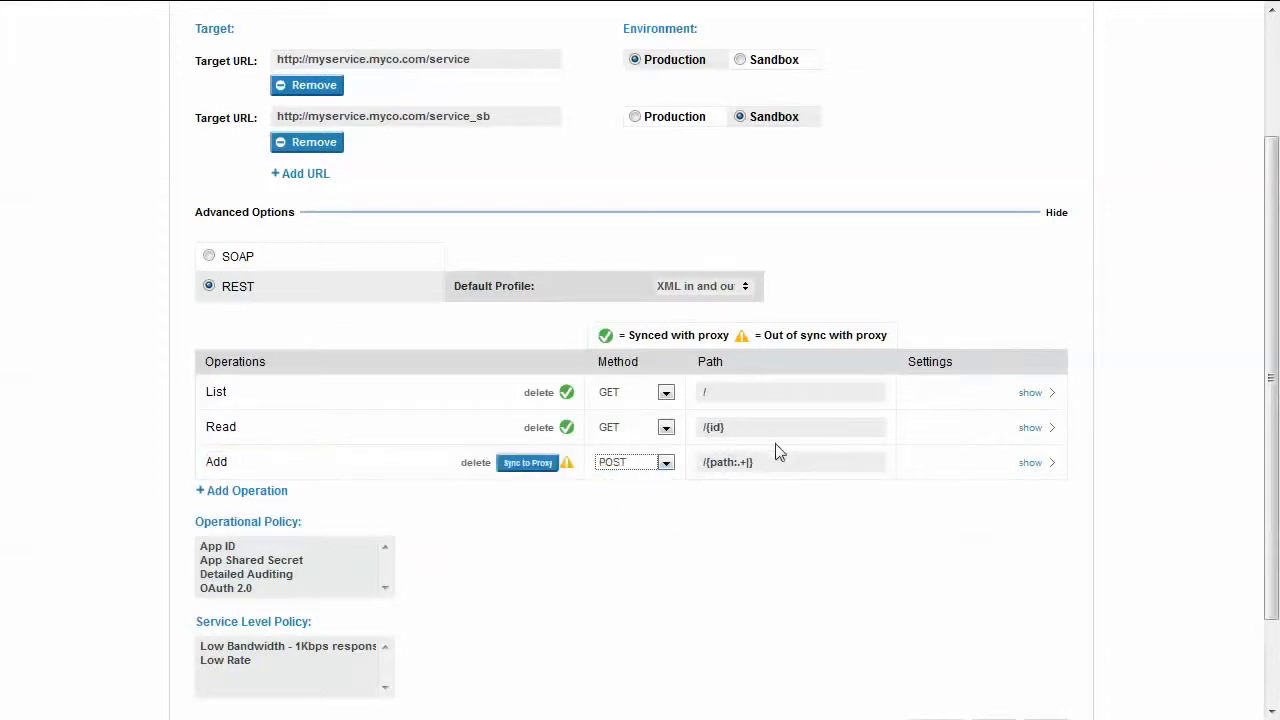
key("ctrl+a")
type("/")
left_click(545, 464)
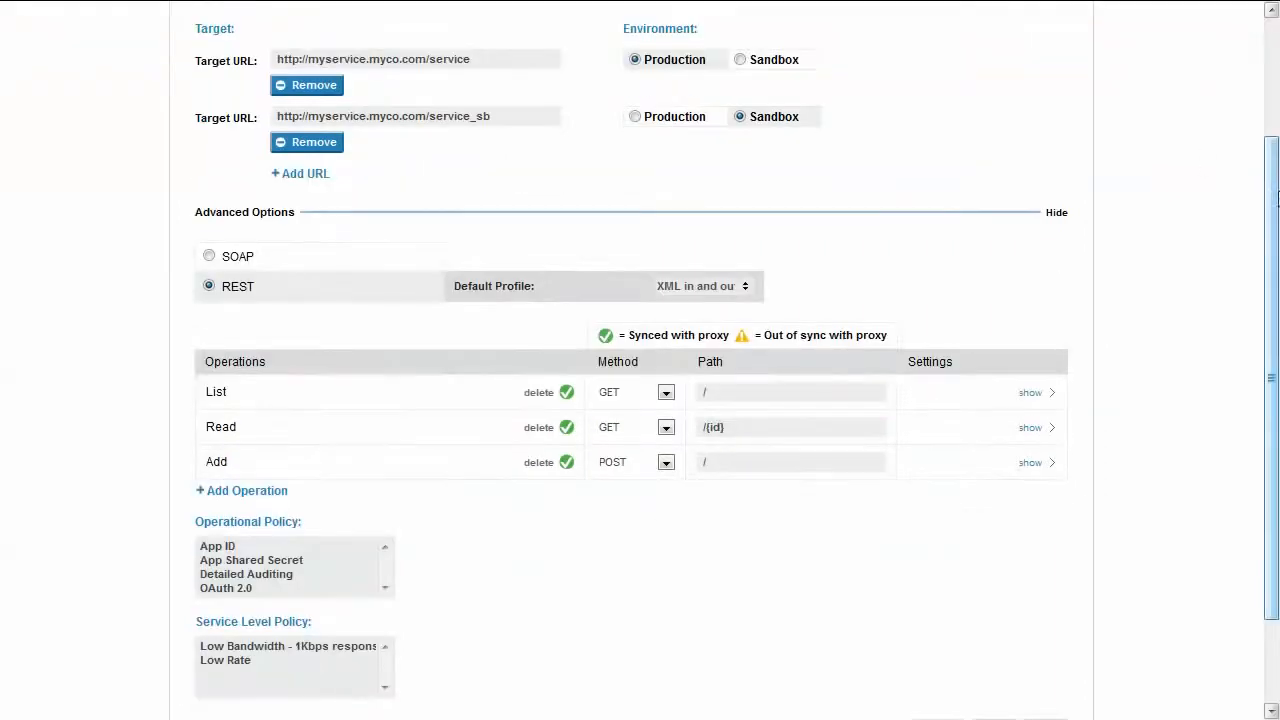
Continue to the proxy settings and set the production endpoint's URL path to myapi.
left_click_drag(1277, 197, 1277, 277)
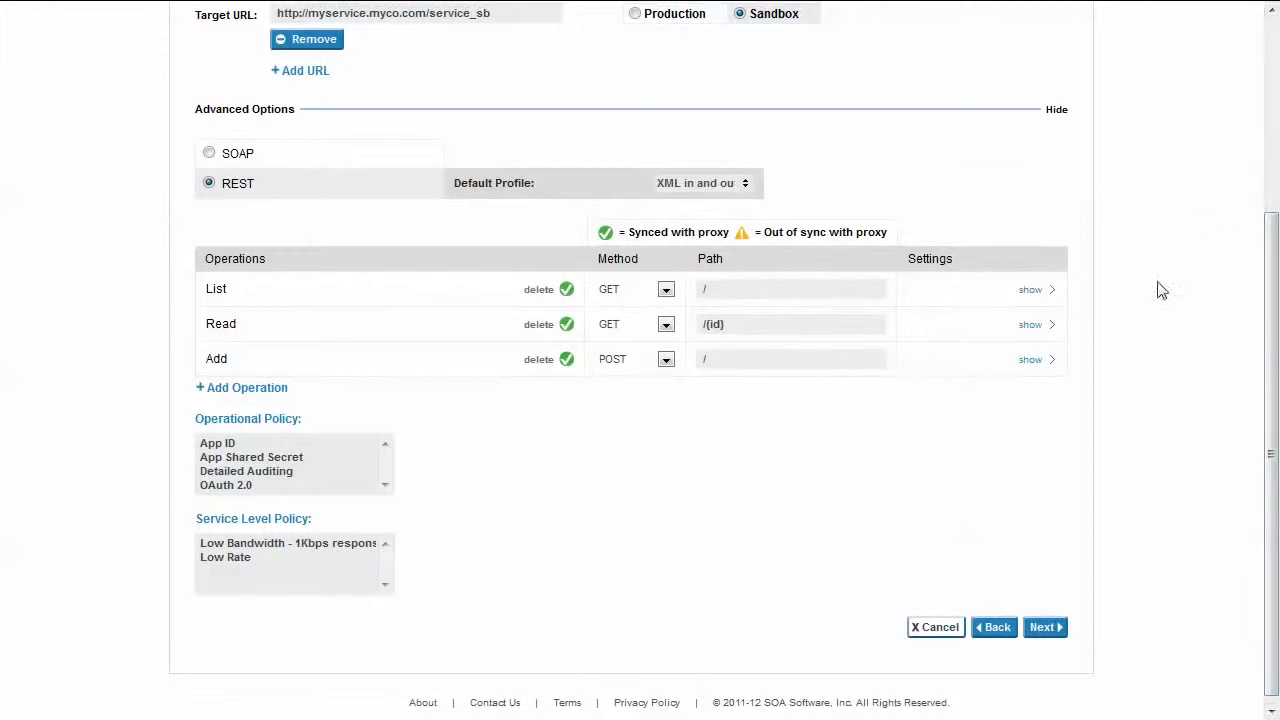
left_click(1040, 630)
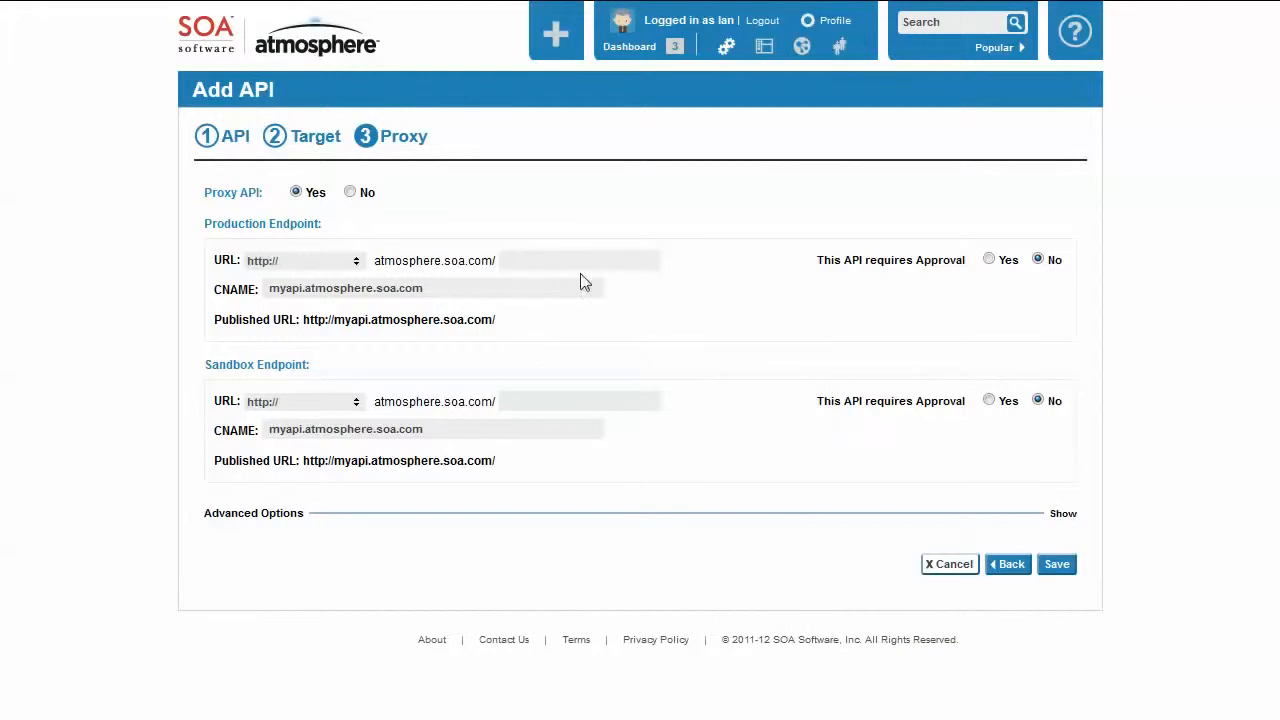
type("myapi")
Set the sandbox endpoint's URL path to myapisb and require approval for the production endpoint.
left_click(534, 399)
type("myapisvb")
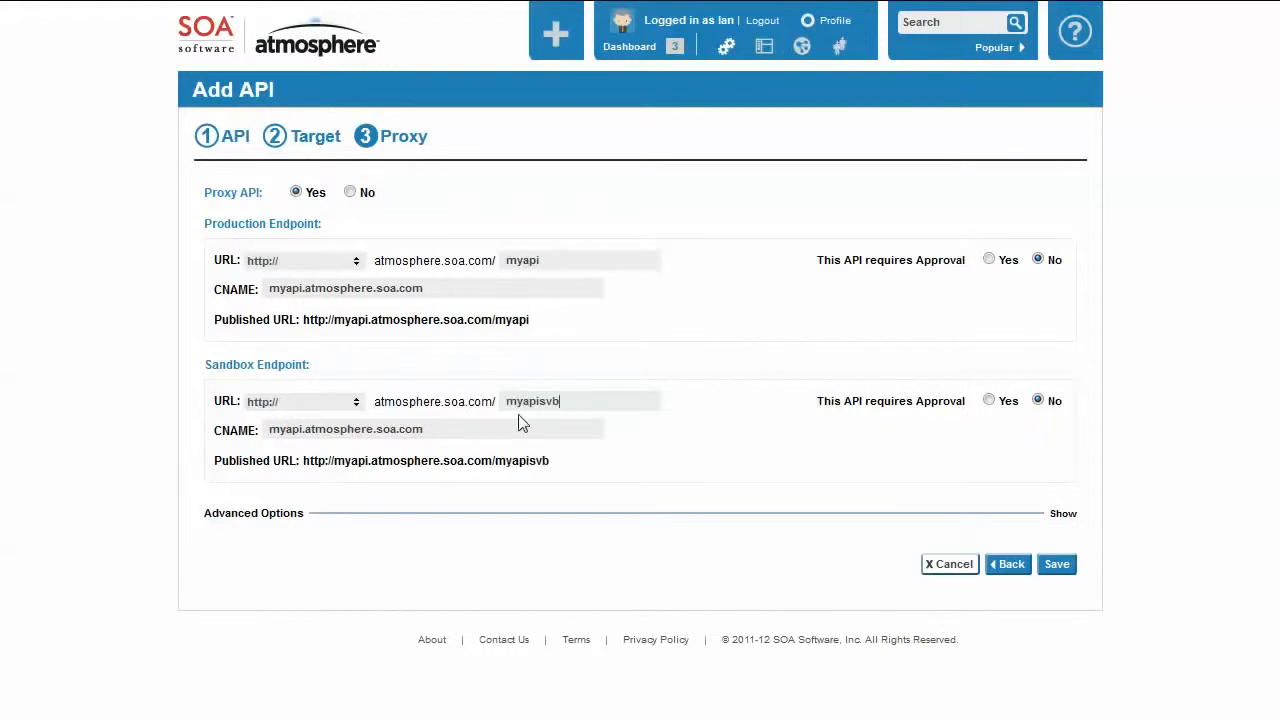
key("BackSpace")
key("BackSpace")
type("b")
left_click(988, 262)
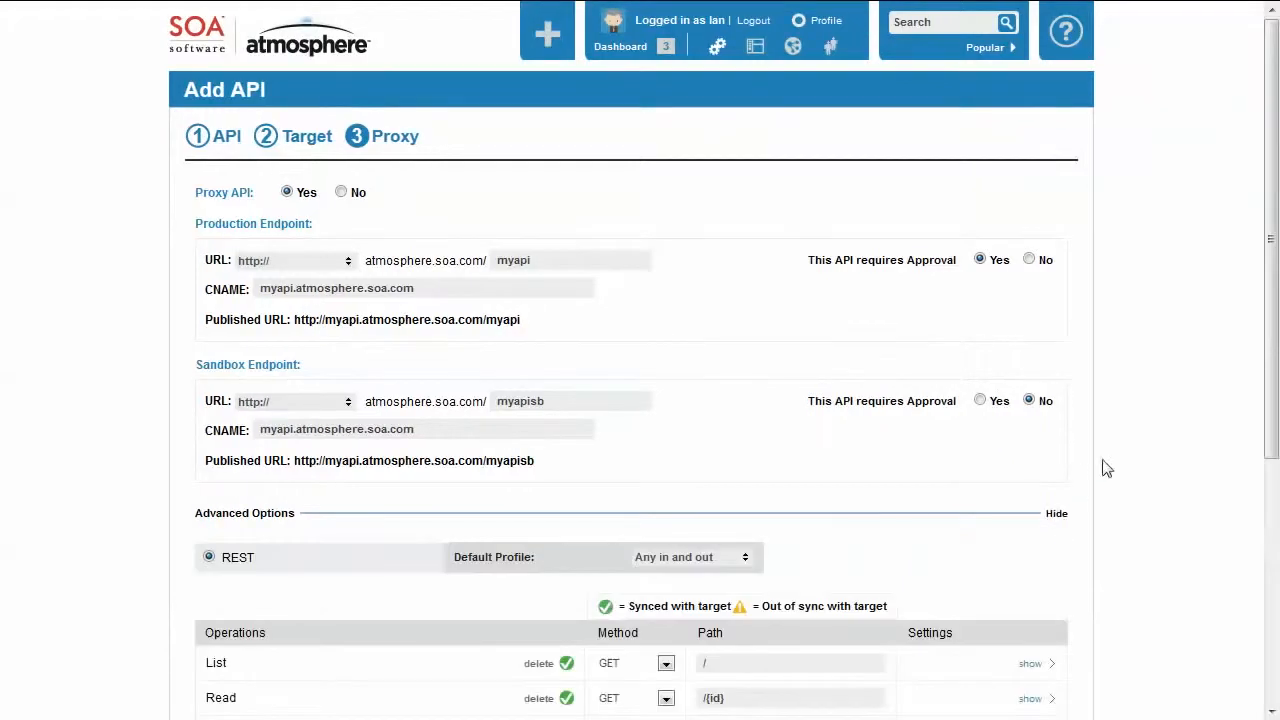
Set the default profile for the REST proxy operations to XML or JSON in/XML or JSON out.
left_click_drag(1270, 281, 1270, 482)
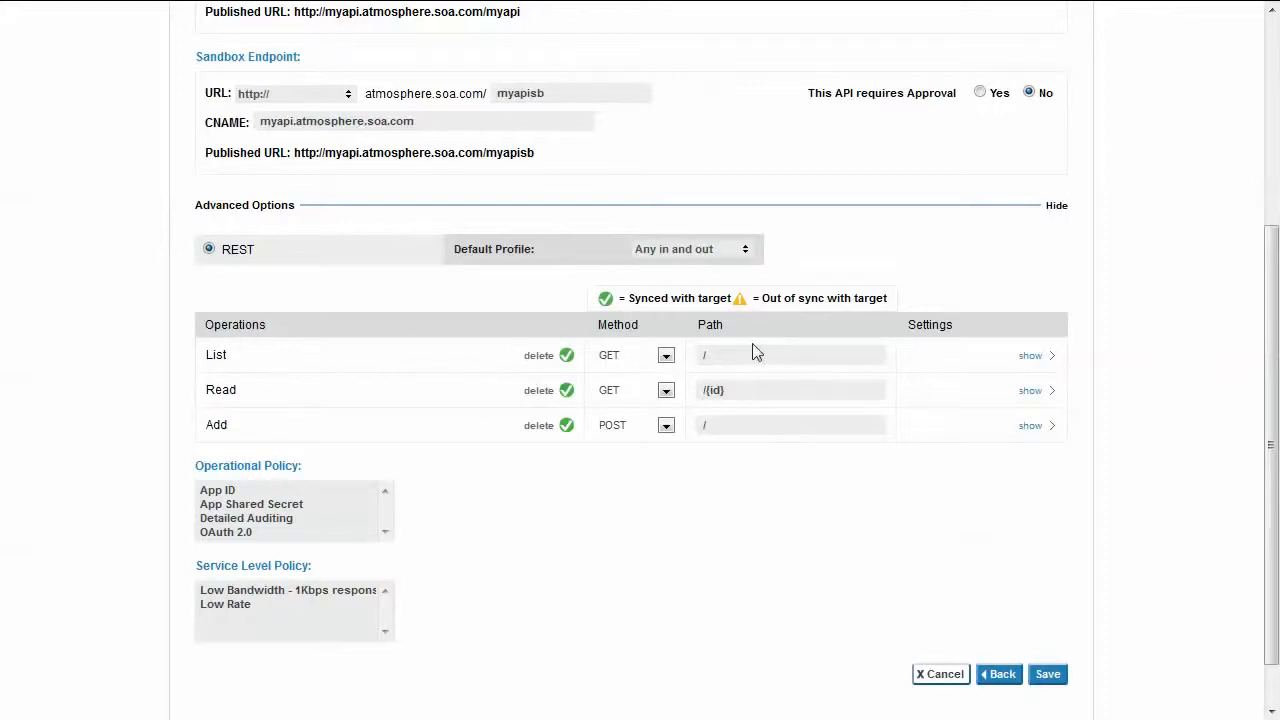
left_click(747, 252)
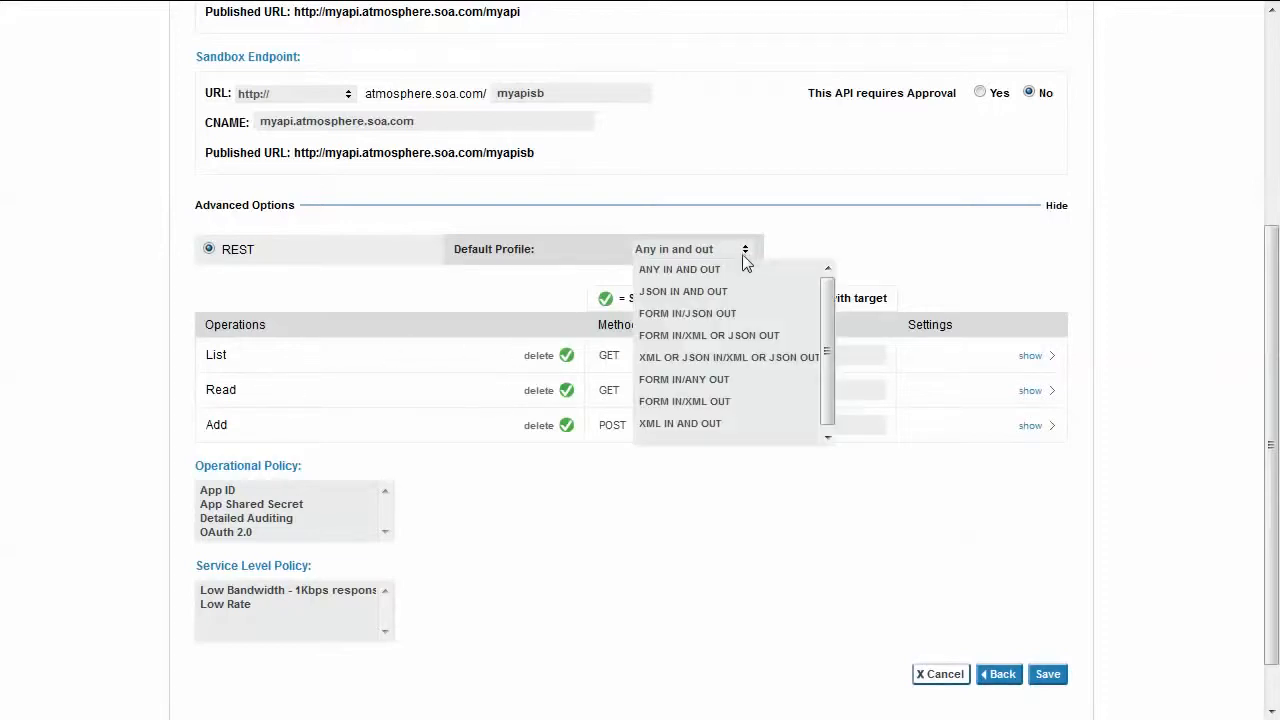
left_click(717, 357)
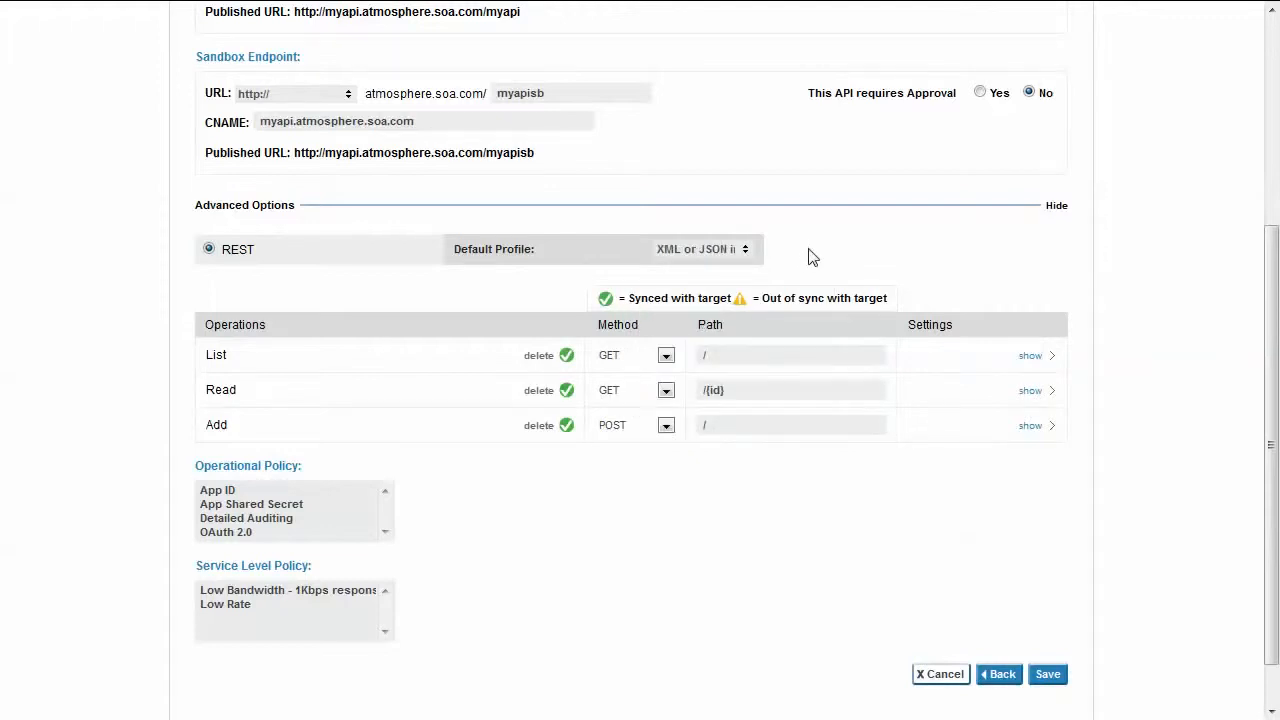
left_click(746, 250)
left_click(692, 495)
Choose App Shared Secret as the proxy's operational policy and save the new API.
left_click(237, 505)
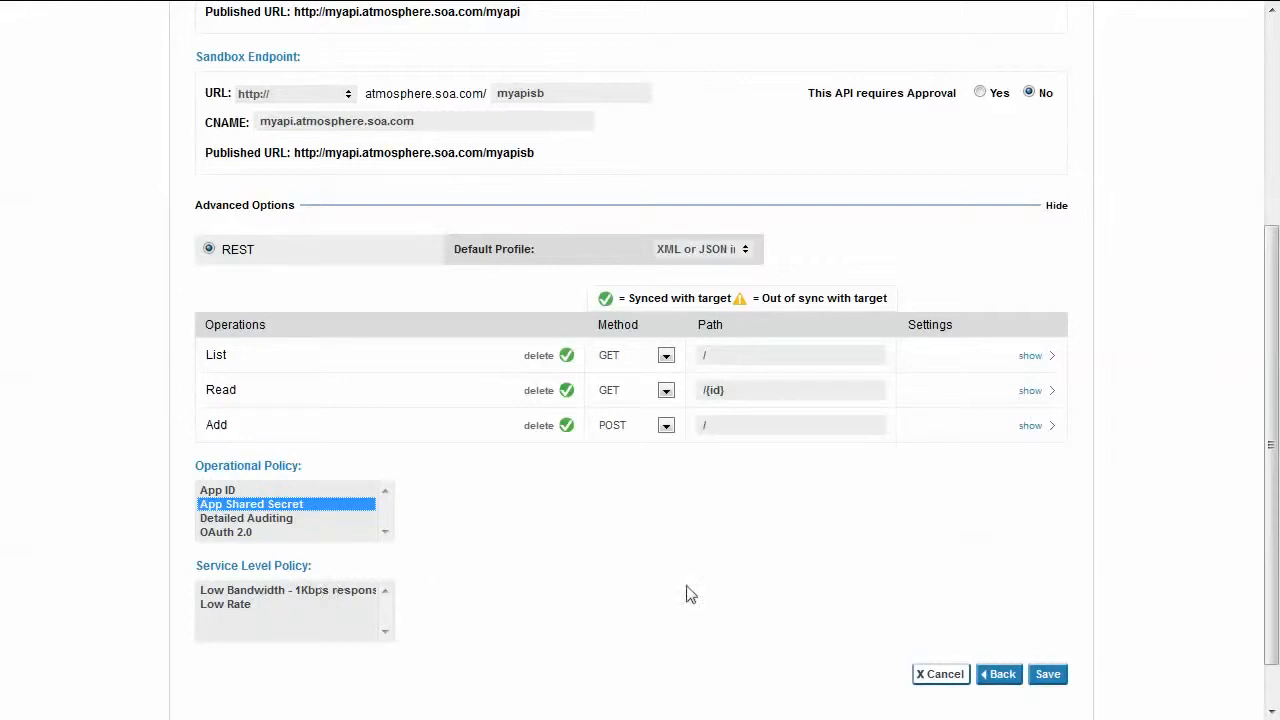
left_click(1047, 677)
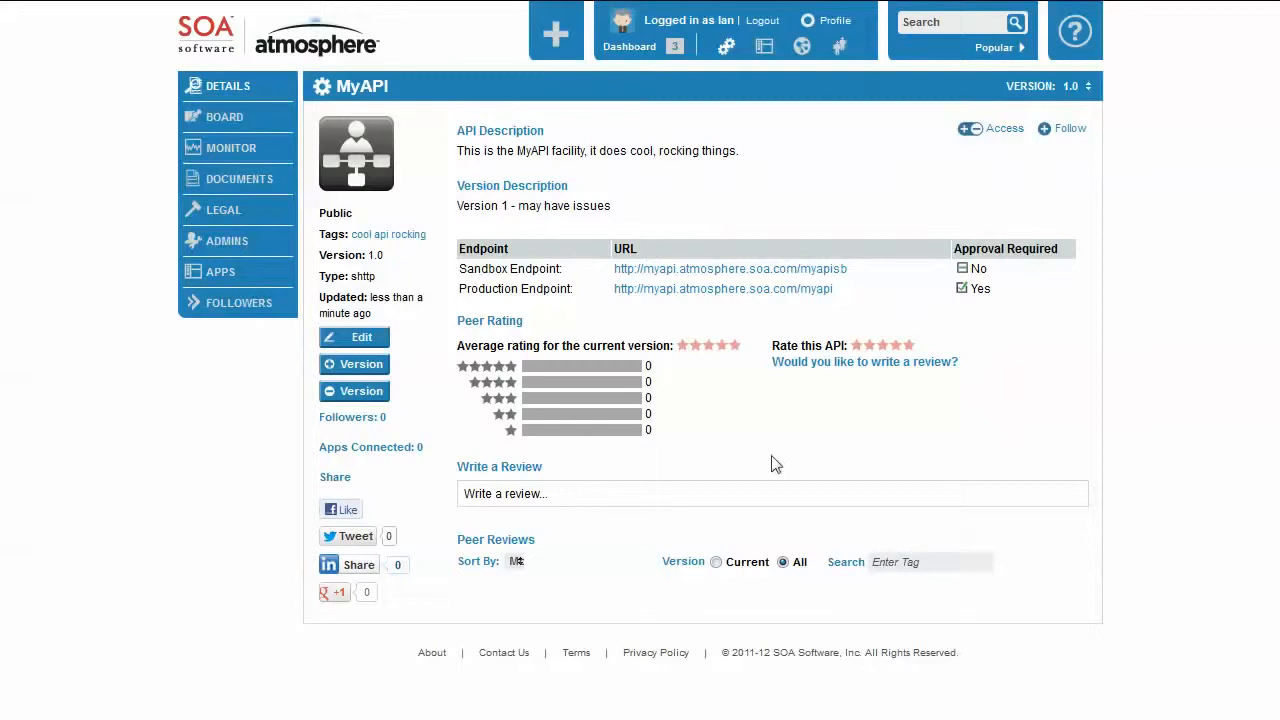
View the discussion board of MyAPI and return to the API's details.
left_click(223, 120)
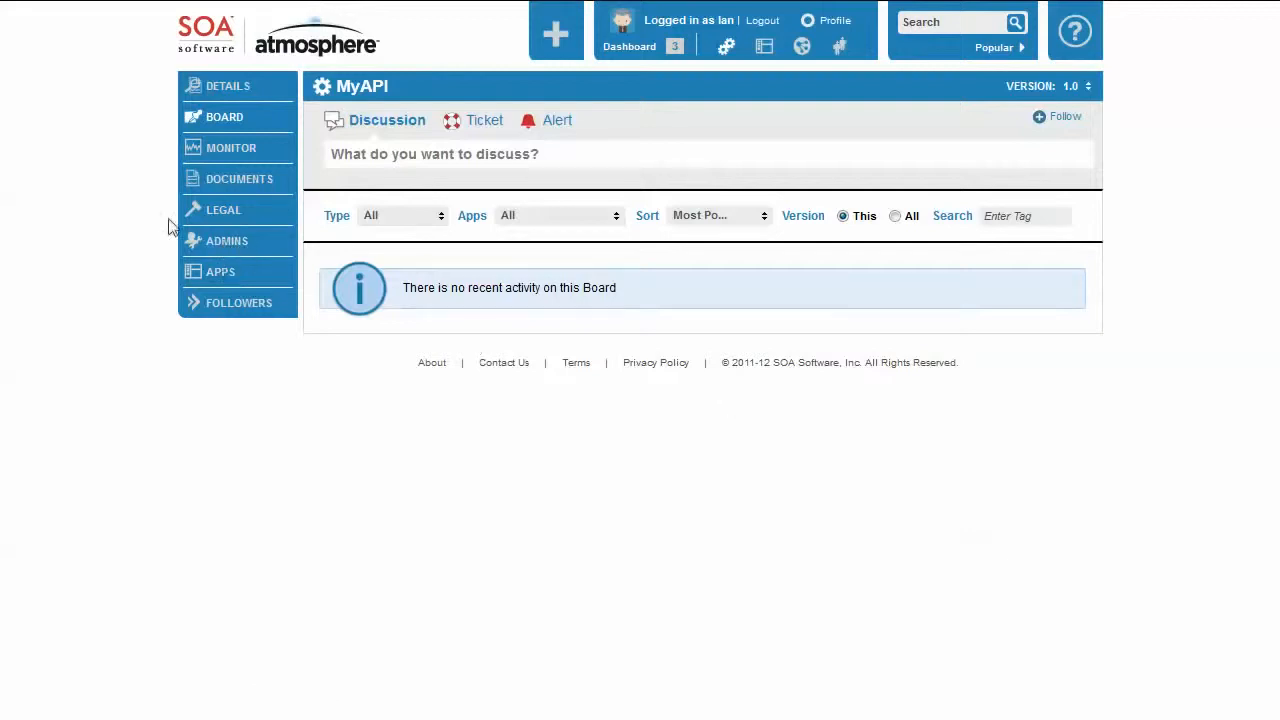
left_click(221, 92)
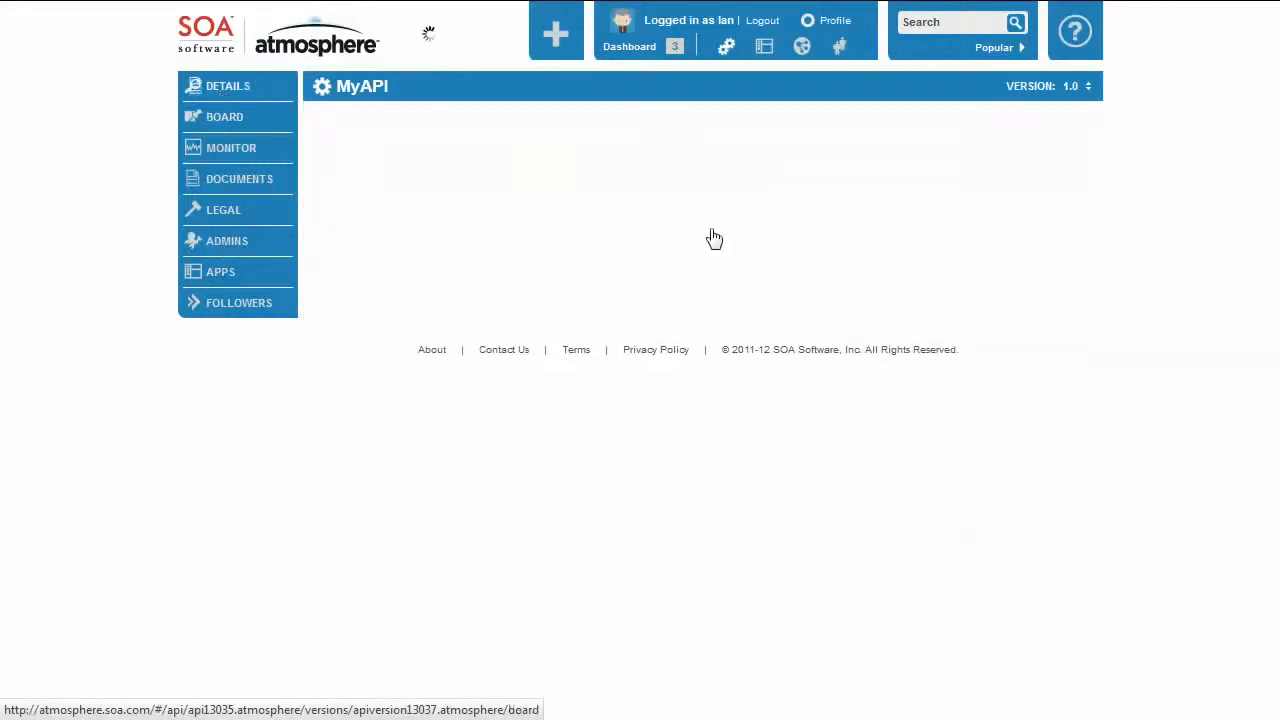